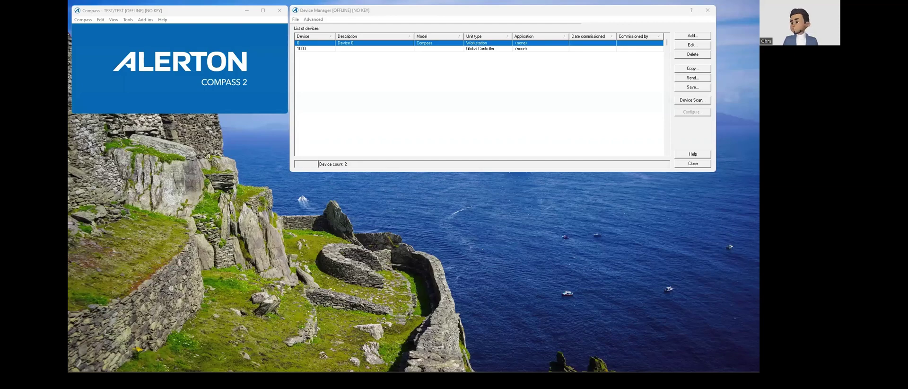
# Step: Reopen Device Manager from the Compass menu, then move it up-right and enlarge it
pyautogui.click(707, 10)
pyautogui.click(84, 19)
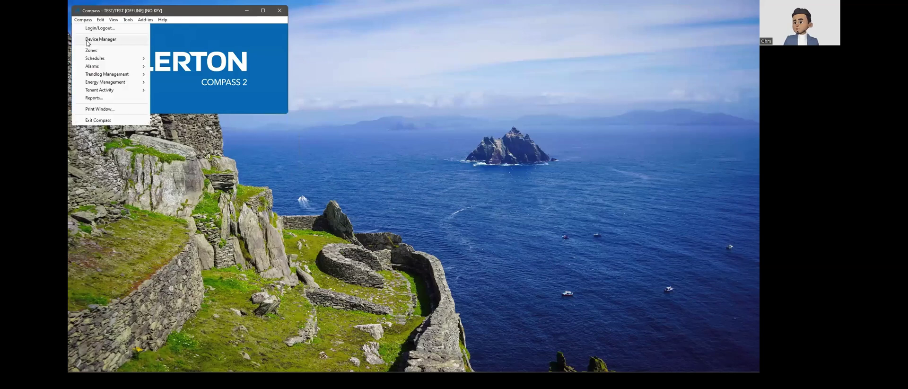
pyautogui.click(87, 41)
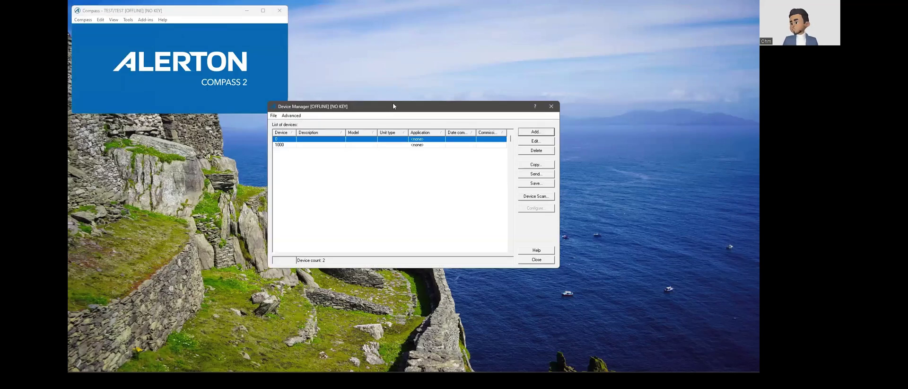
pyautogui.moveTo(393, 103); pyautogui.dragTo(416, 9)
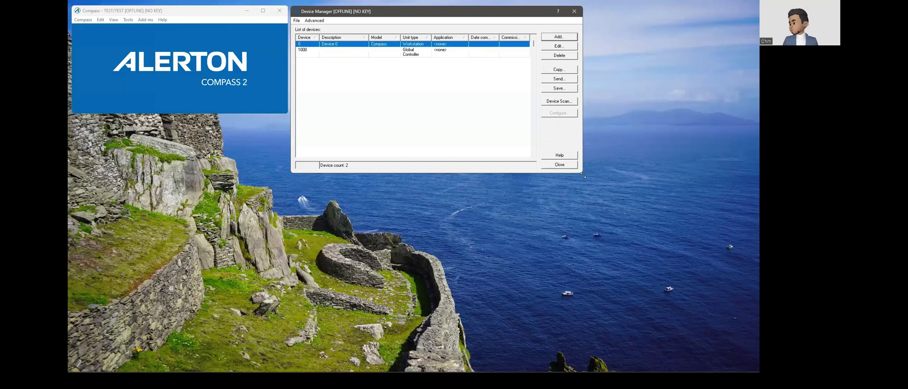
pyautogui.moveTo(582, 175); pyautogui.dragTo(691, 217)
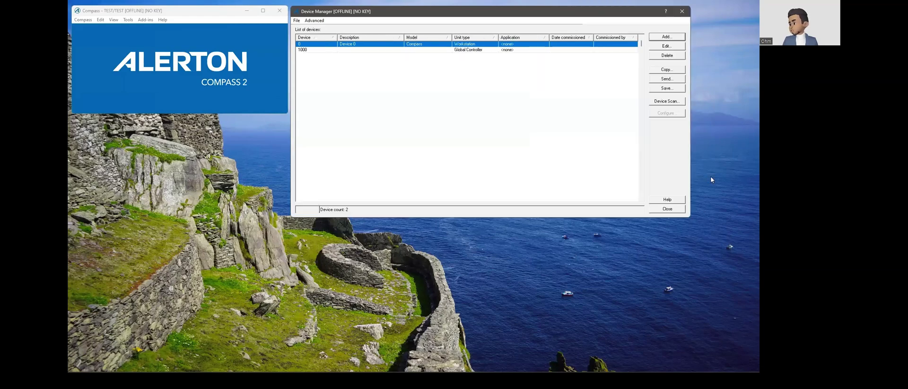
# Step: Add a new device profile and set its unit type to Unitary Controller
pyautogui.click(666, 36)
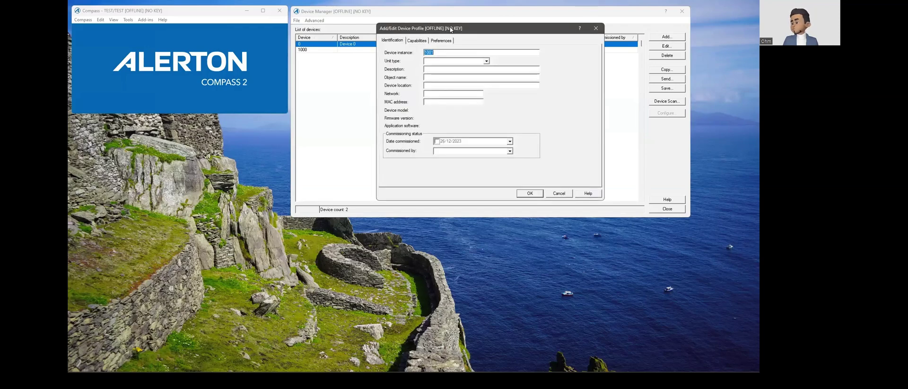
pyautogui.moveTo(450, 29); pyautogui.dragTo(376, 84)
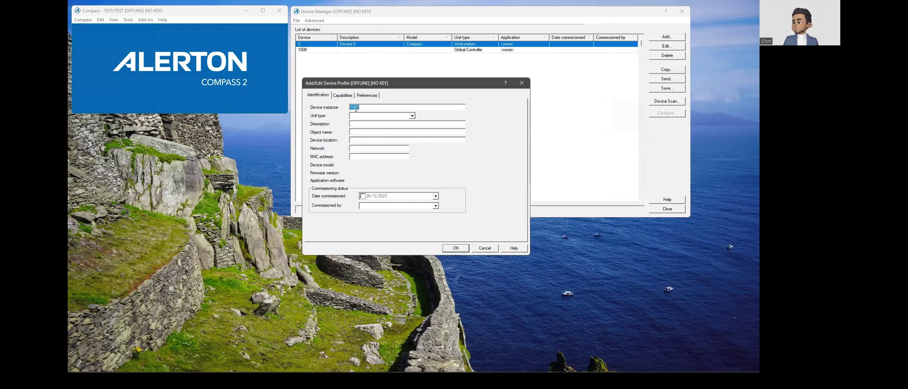
pyautogui.click(412, 116)
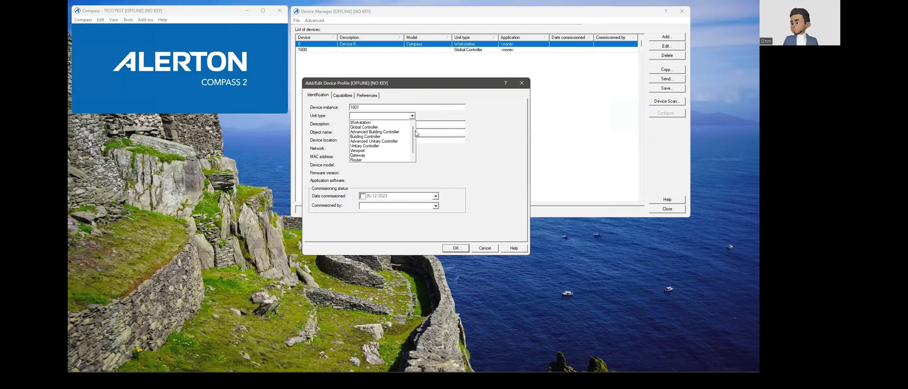
pyautogui.click(398, 149)
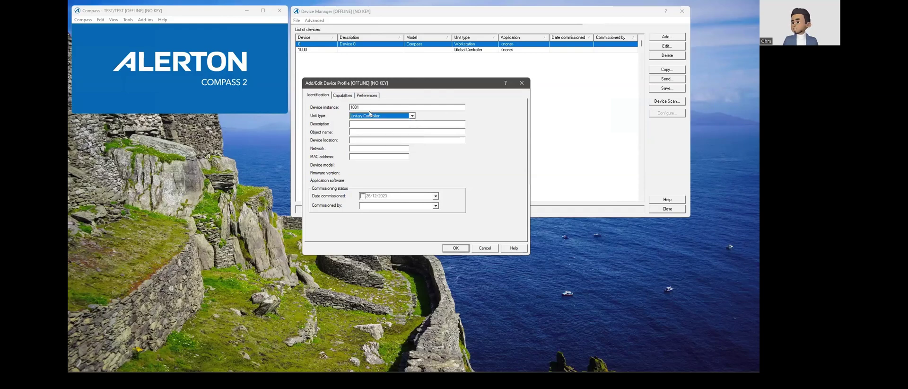
# Step: Enter 2000 as the device instance, keeping Unitary Controller as the unit type
pyautogui.hotkey('shift', 'Tab')
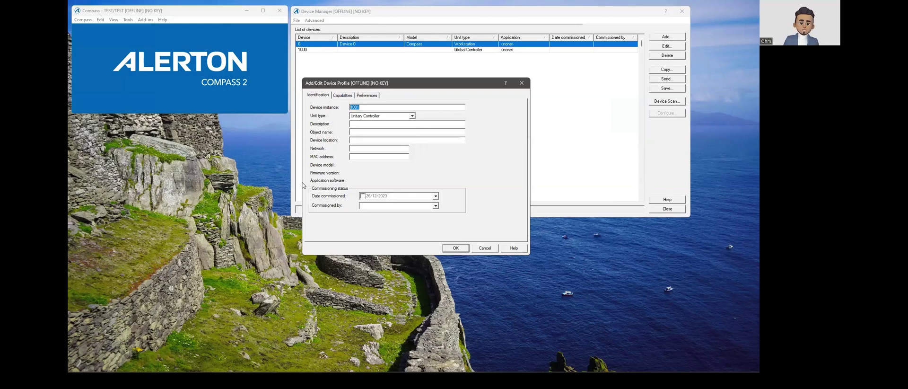
pyautogui.write('200')
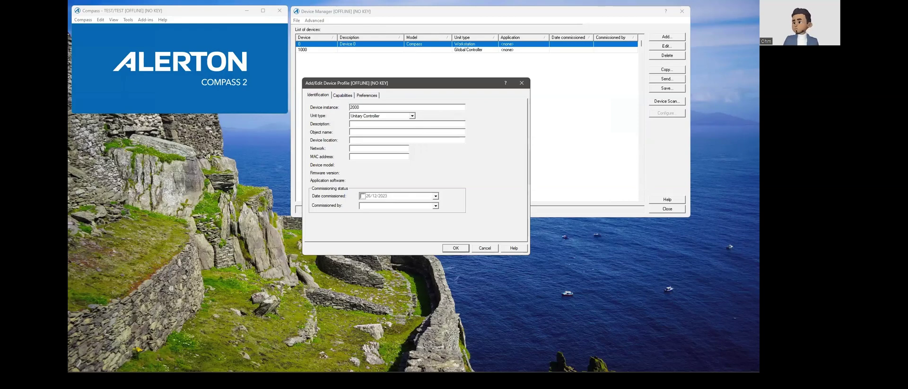
pyautogui.write('0')
pyautogui.click(363, 118)
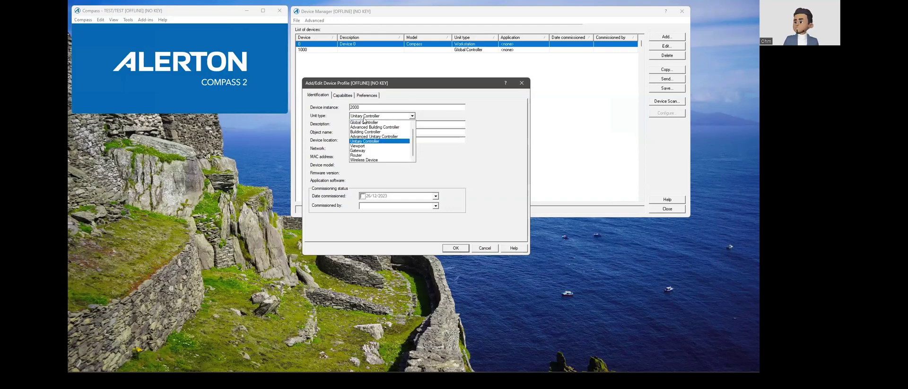
pyautogui.click(363, 117)
pyautogui.click(371, 116)
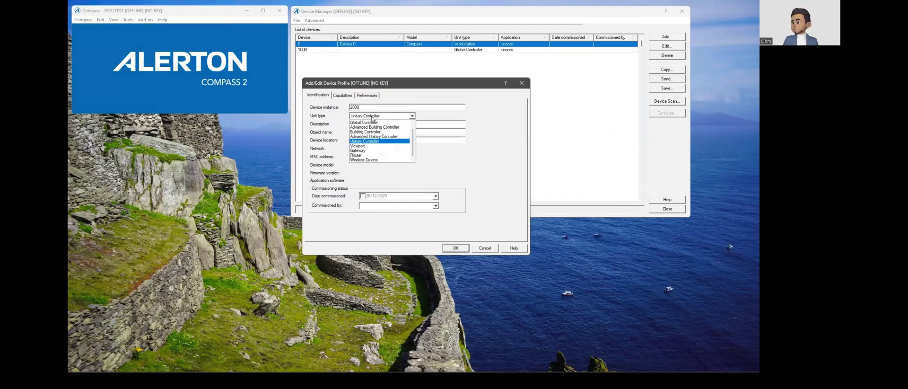
pyautogui.click(372, 117)
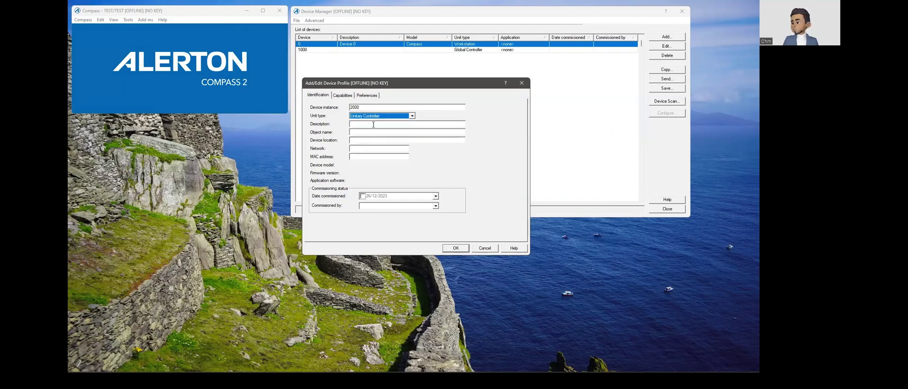
# Step: Enter description VAV_01, device location Office and object name 01
pyautogui.click(374, 124)
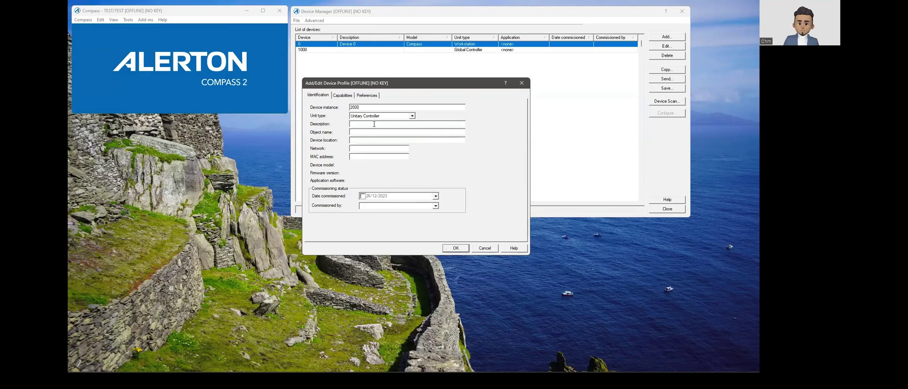
pyautogui.write('VAV')
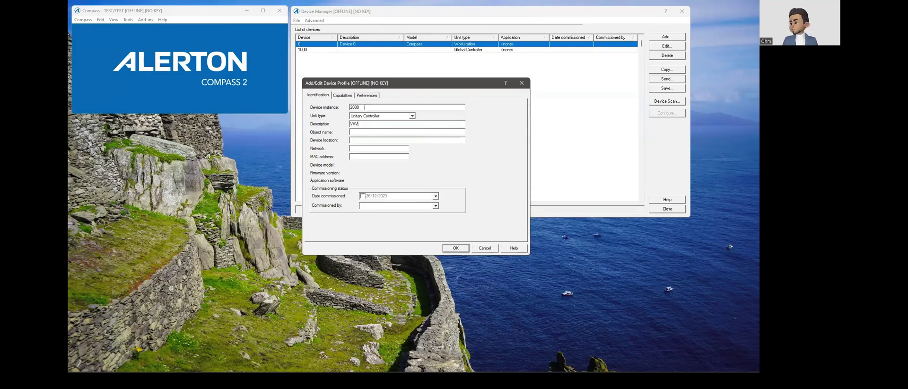
pyautogui.click(363, 117)
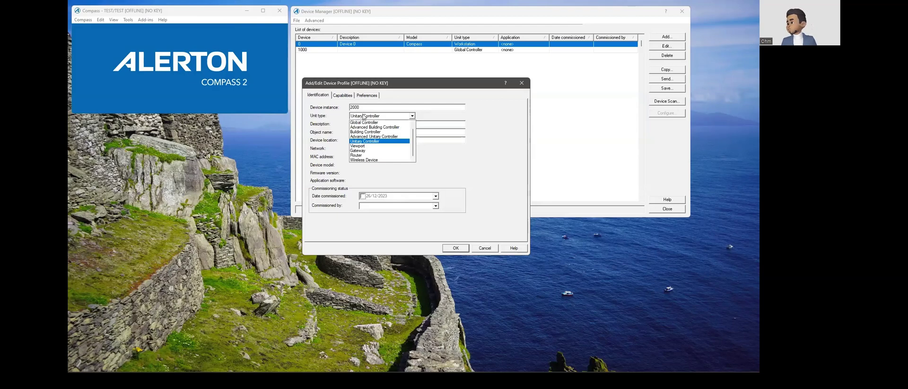
pyautogui.click(363, 117)
pyautogui.click(372, 124)
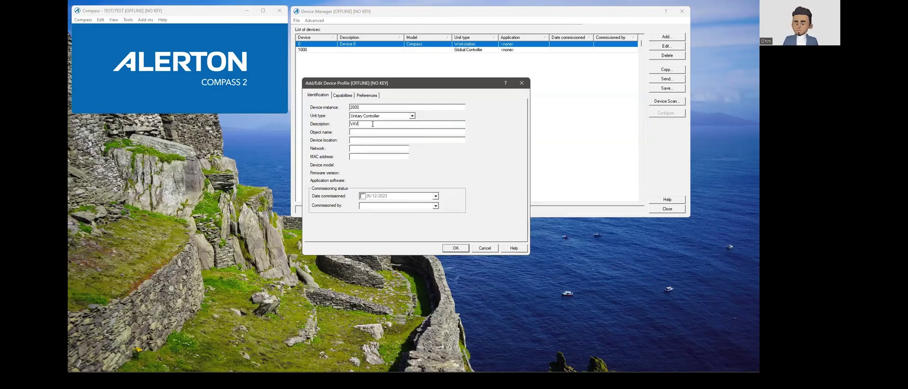
pyautogui.write('_01')
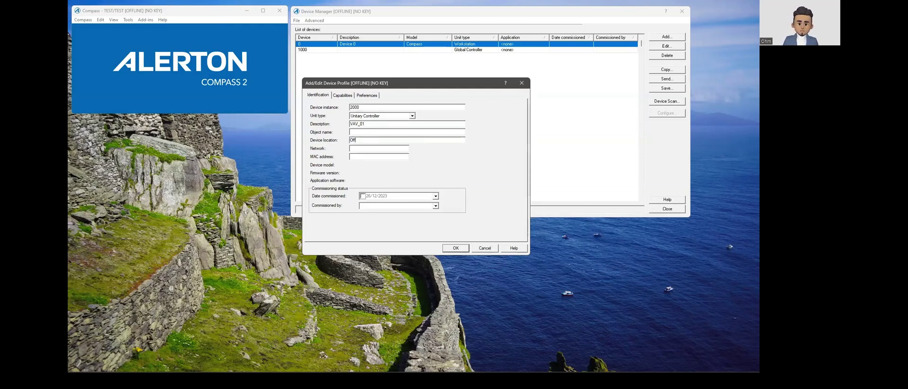
pyautogui.write('Office')
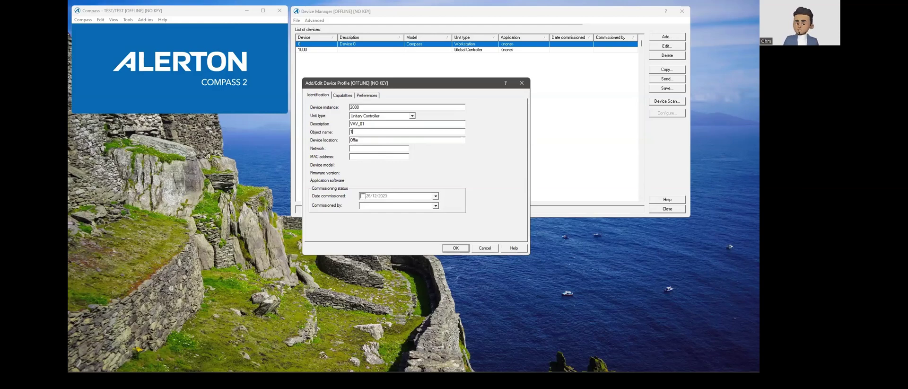
pyautogui.write('1')
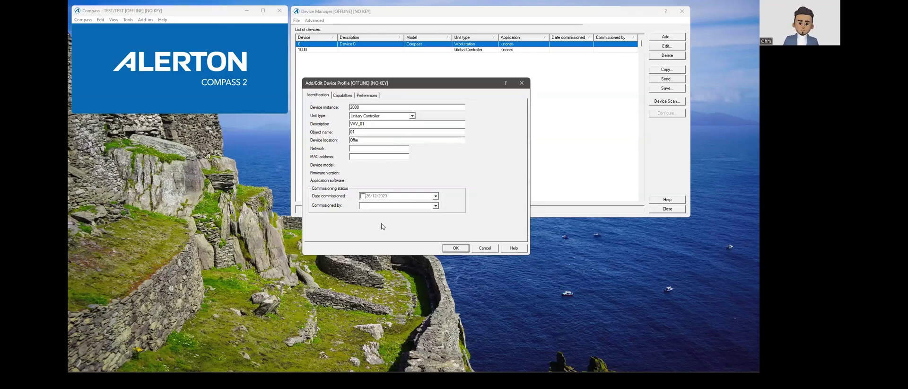
# Step: Set the network number to 101 and the MAC address to 1
pyautogui.press('Tab')
pyautogui.write('10')
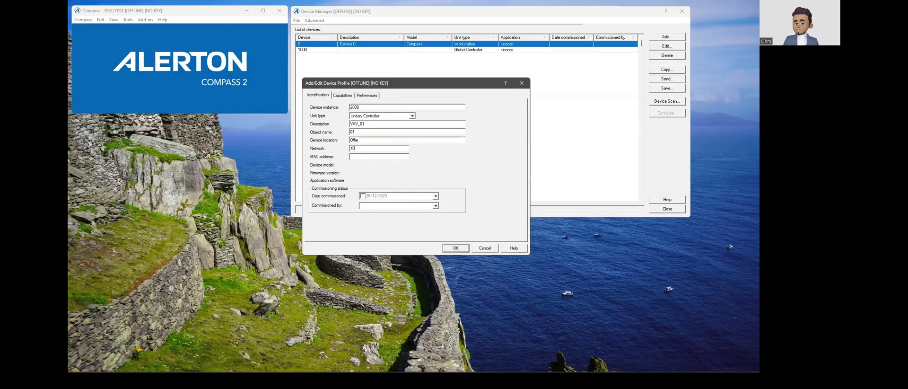
pyautogui.press('Tab')
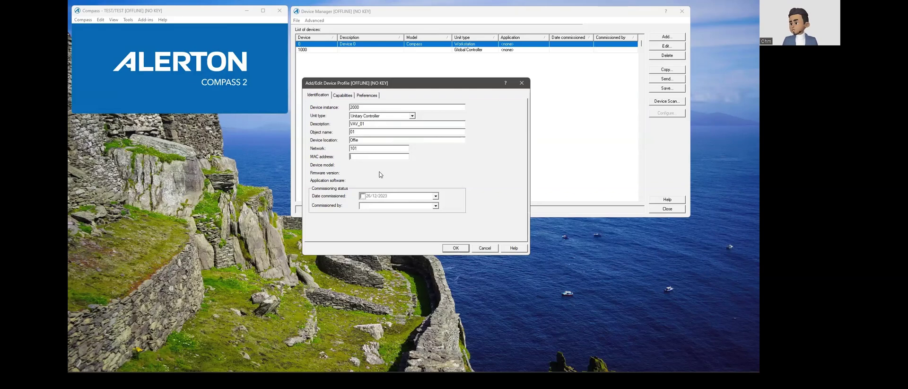
pyautogui.write('1')
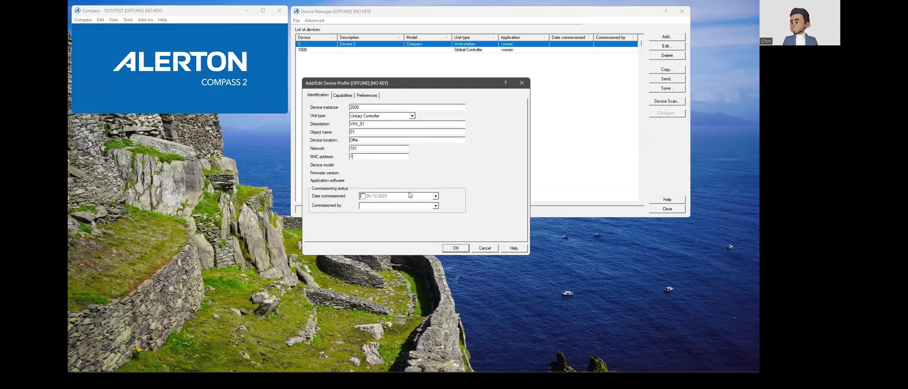
# Step: Apply the Unitary Controller capability preset and enable Alerton ROC (OMF/BIN) support
pyautogui.click(344, 96)
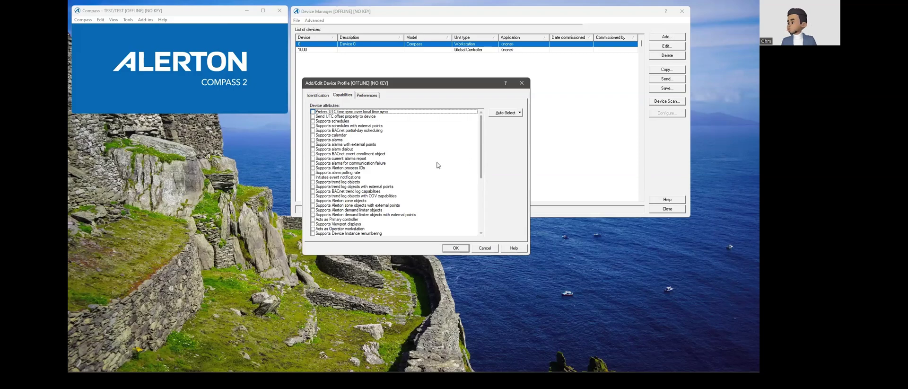
pyautogui.scroll(-5, 438, 165)
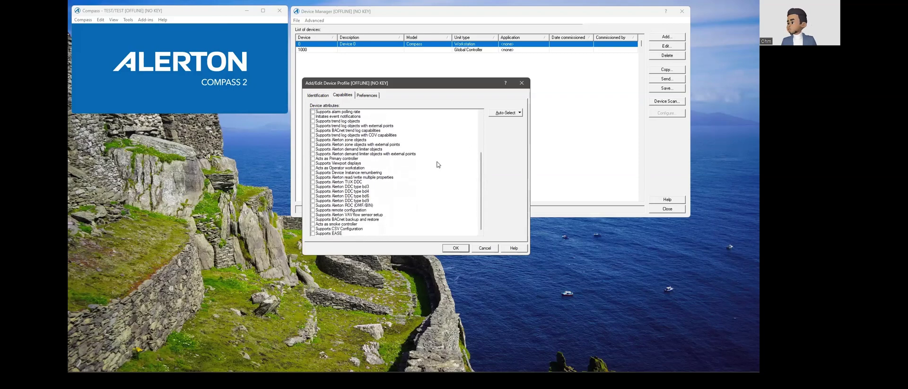
pyautogui.scroll(5, 438, 165)
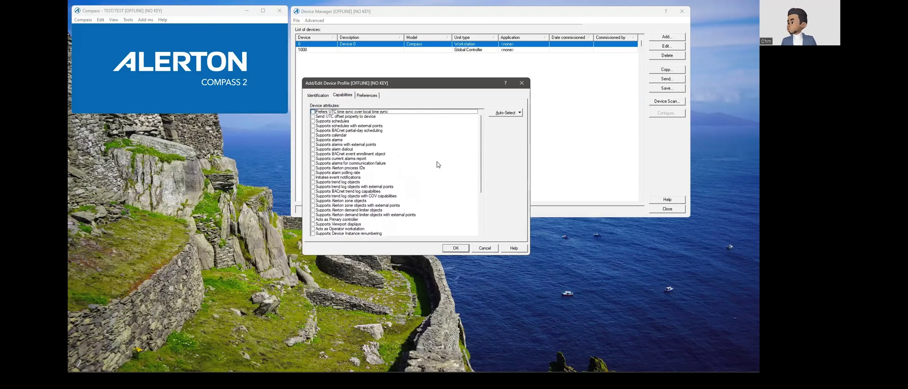
pyautogui.click(519, 113)
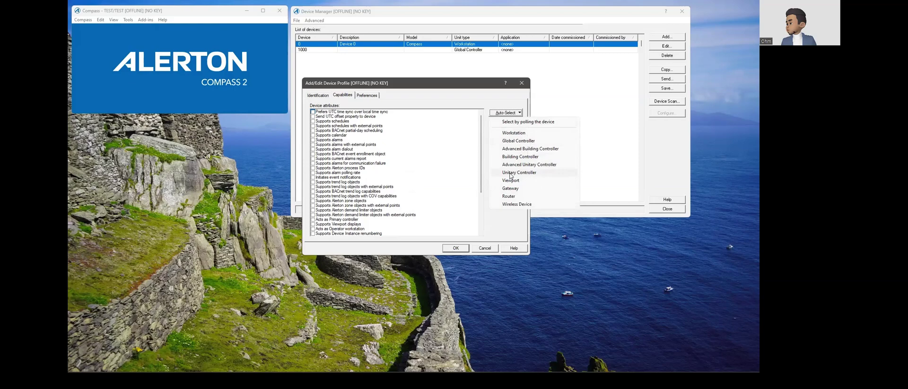
pyautogui.click(510, 173)
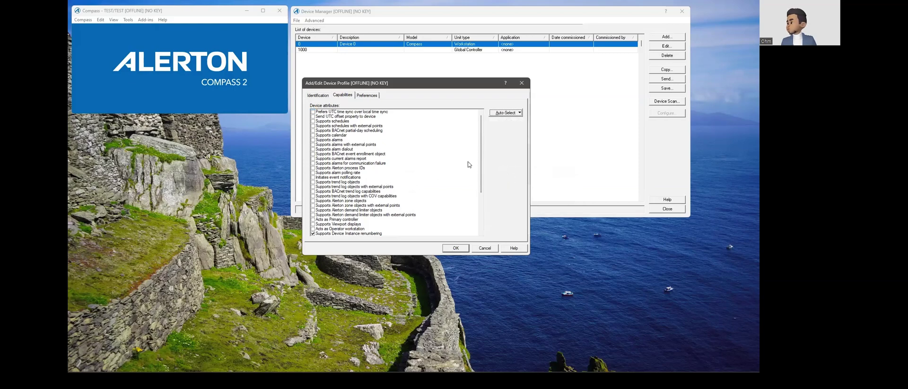
pyautogui.moveTo(480, 165); pyautogui.dragTo(481, 208)
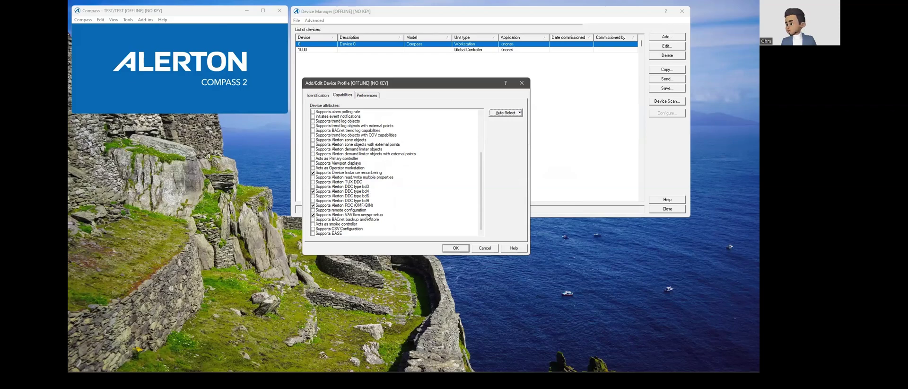
pyautogui.click(312, 205)
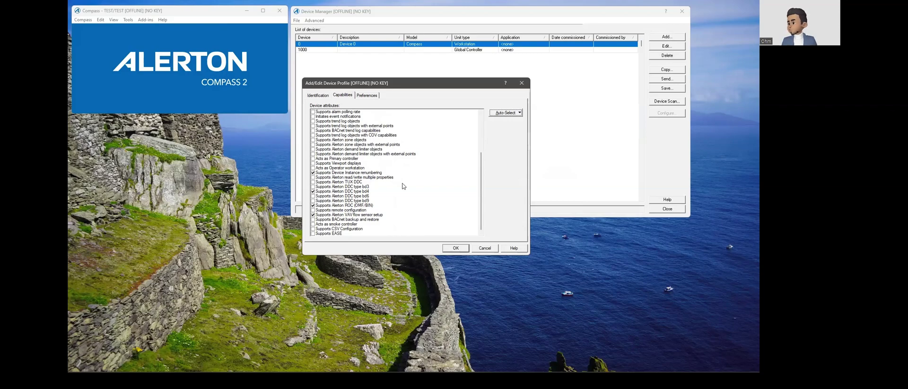
# Step: Review the Preferences tab, then confirm the profile to add device 2000, VAV_01
pyautogui.click(368, 95)
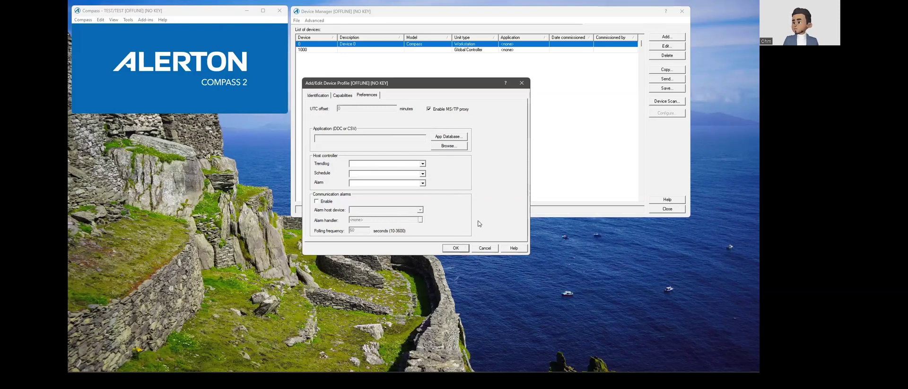
pyautogui.click(320, 96)
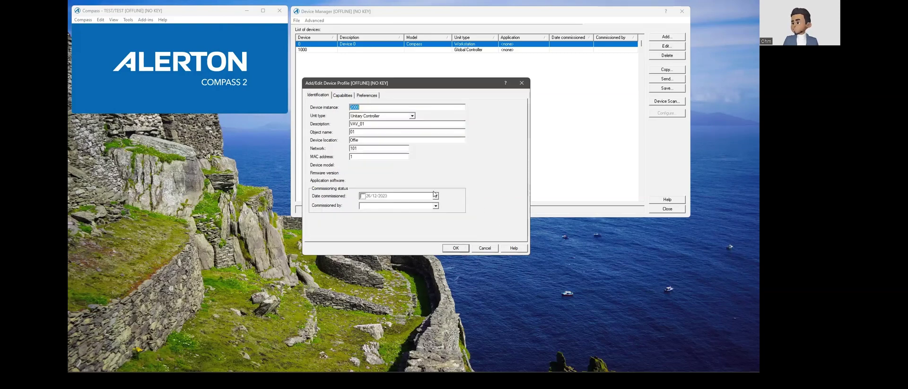
pyautogui.click(455, 248)
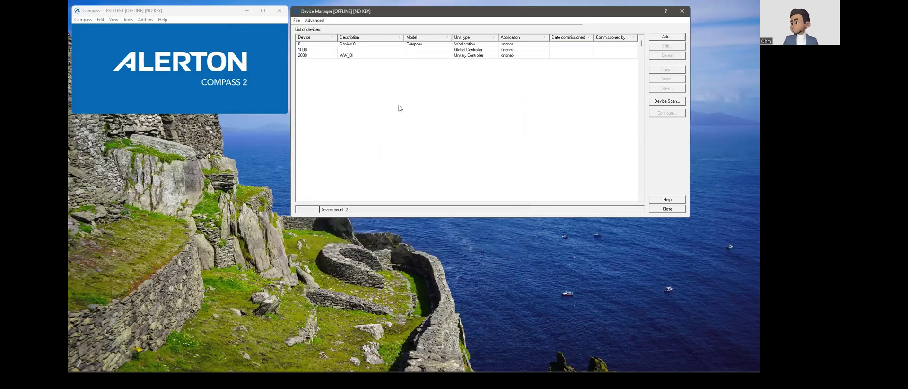
# Step: Add device 2001 with no unit type, passing Network and MAC address unchanged
pyautogui.click(459, 56)
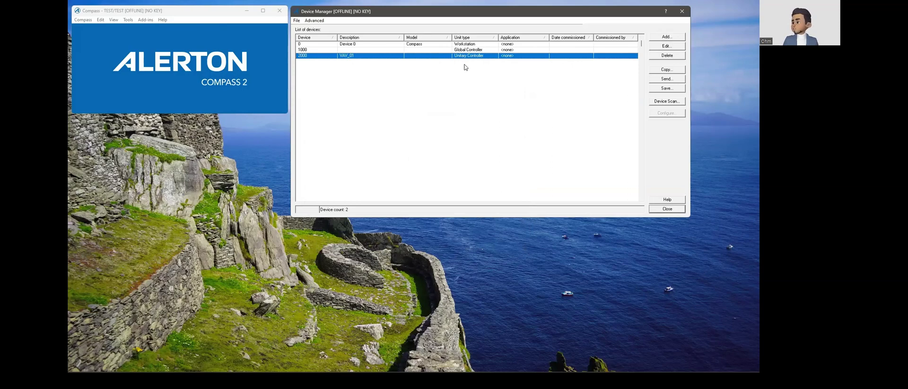
pyautogui.click(667, 37)
pyautogui.moveTo(424, 28); pyautogui.dragTo(369, 92)
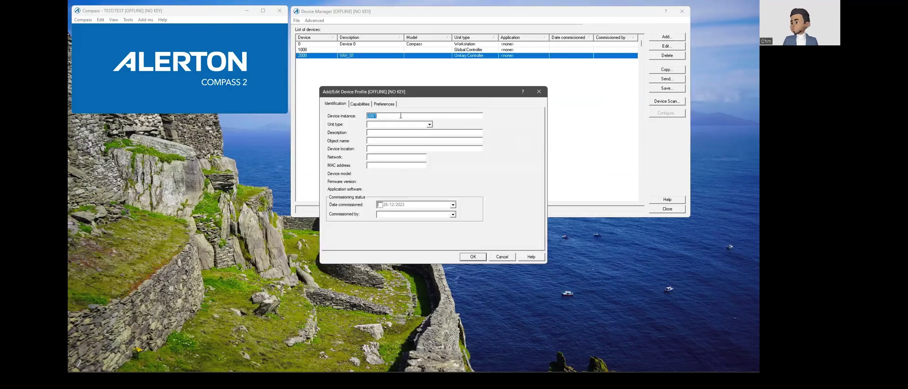
pyautogui.click(429, 124)
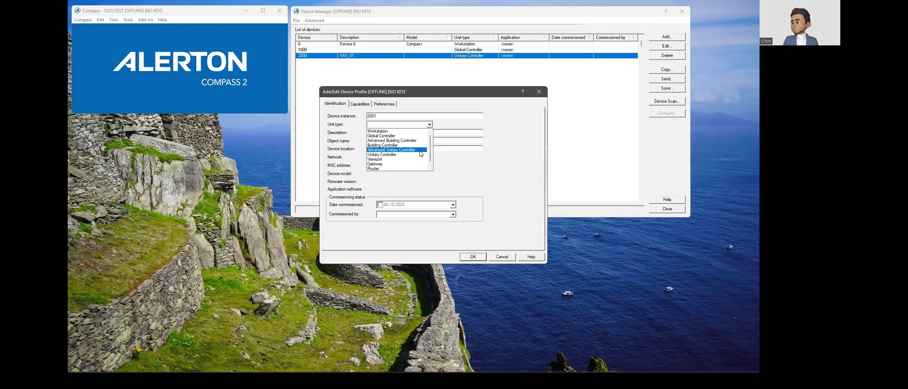
pyautogui.scroll(-1, 406, 169)
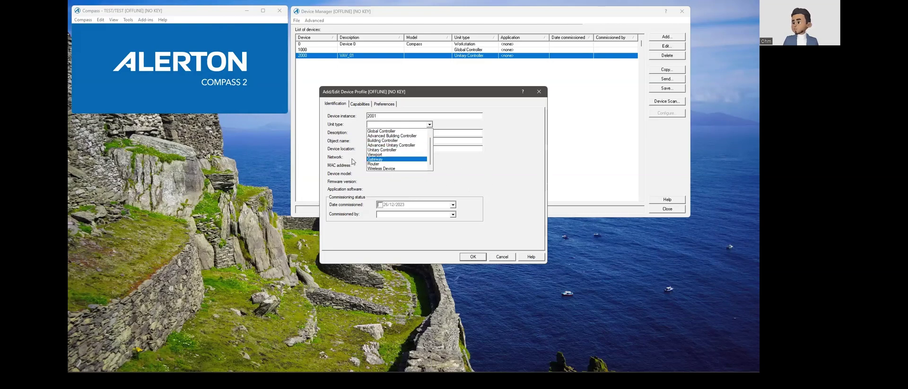
pyautogui.click(469, 176)
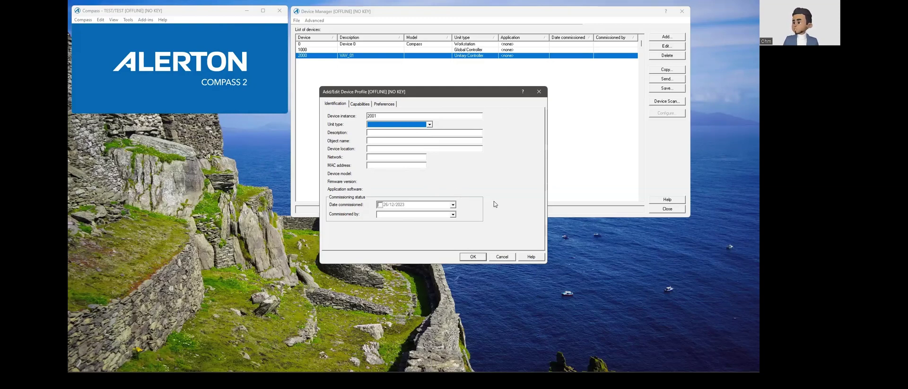
pyautogui.click(381, 158)
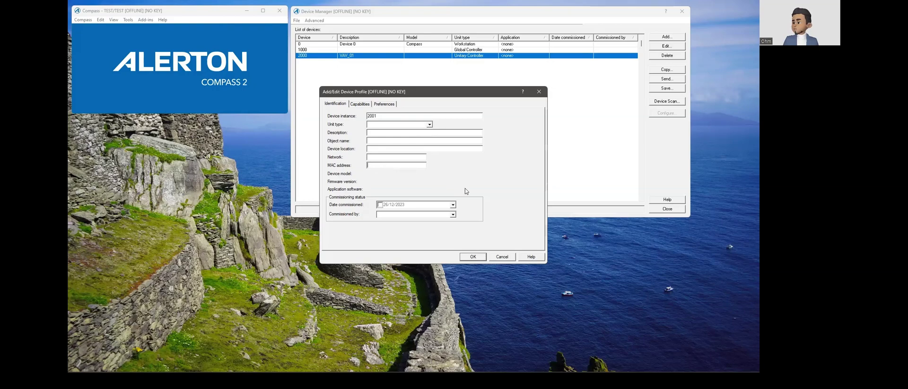
pyautogui.press('Tab')
pyautogui.click(479, 257)
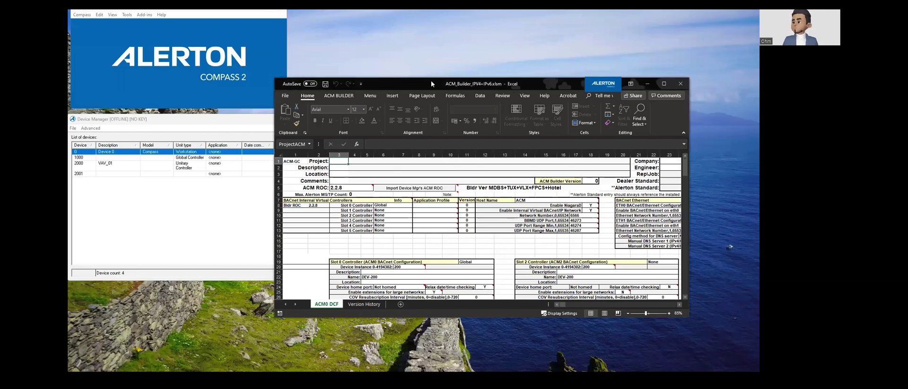
# Step: Bring the ACM Builder Excel workbook in front of Device Manager and maximize it
pyautogui.moveTo(431, 84); pyautogui.dragTo(474, 36)
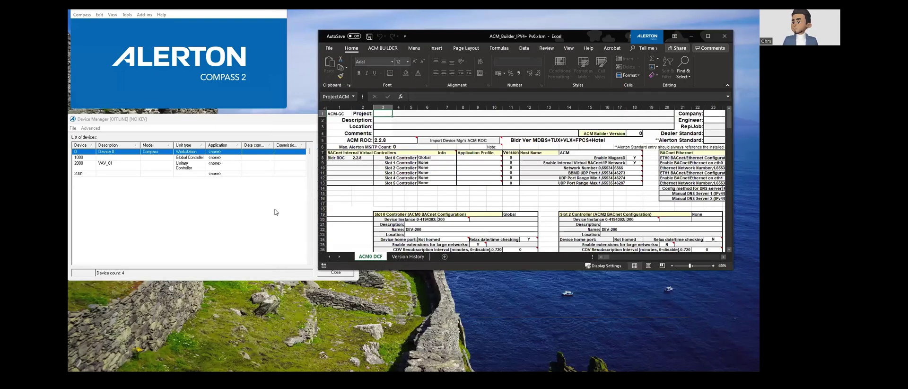
pyautogui.click(275, 210)
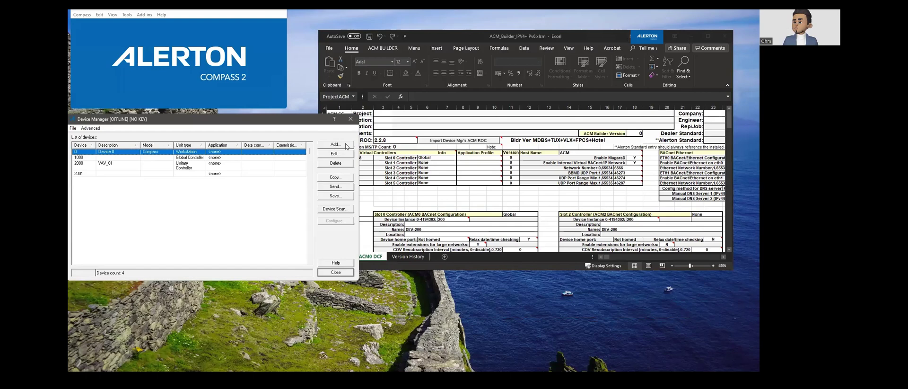
pyautogui.click(455, 38)
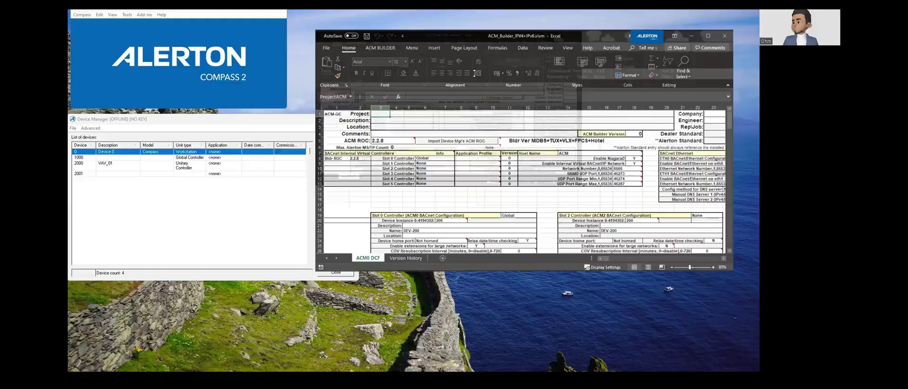
pyautogui.doubleClick(457, 33)
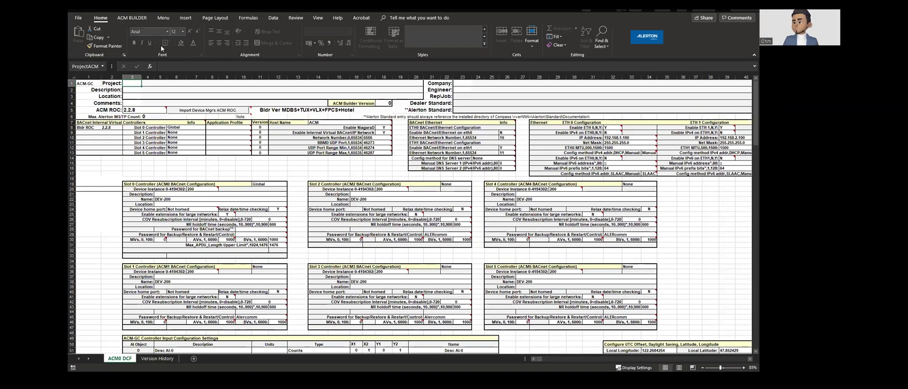
# Step: Show the ACM BUILDER ribbon tools and switch to the MSTP 0 sheet
pyautogui.click(125, 19)
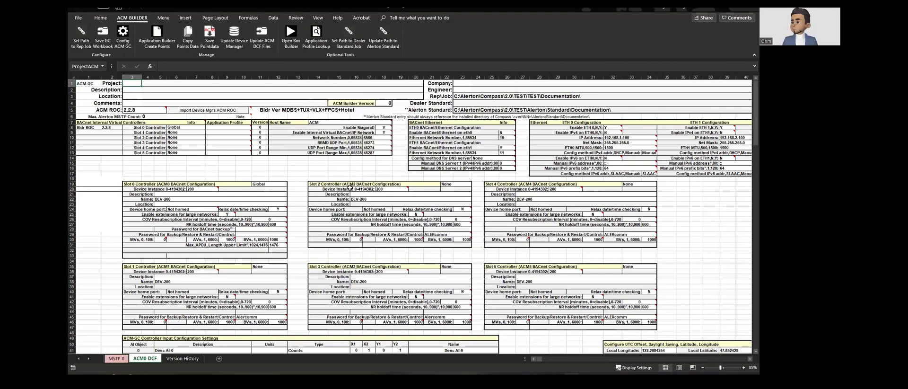
pyautogui.click(117, 358)
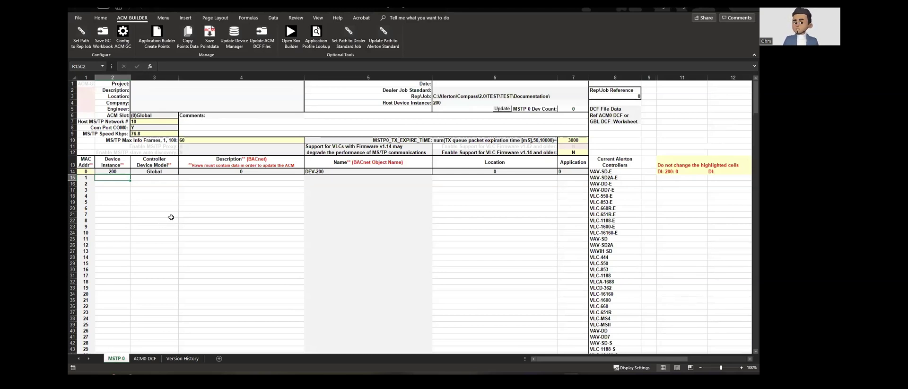
# Step: Enter 2001 as the device instance for MAC 1
pyautogui.click(108, 171)
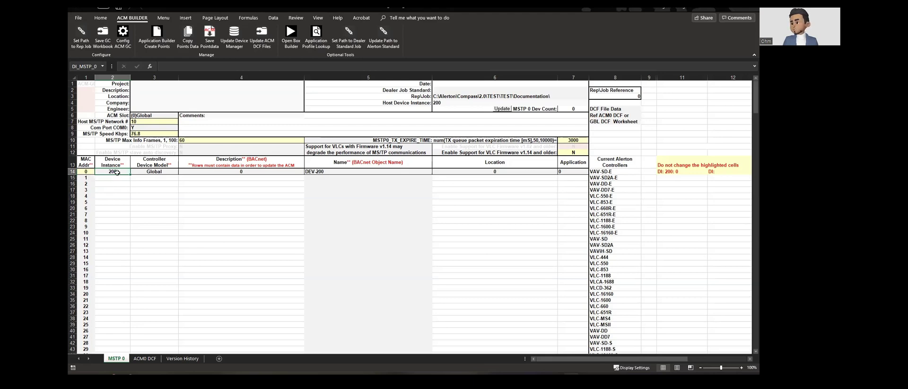
pyautogui.click(116, 178)
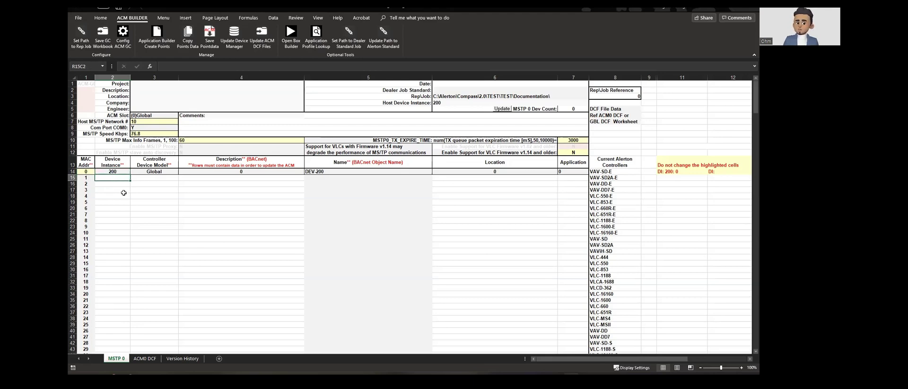
pyautogui.write('2001')
pyautogui.press('Return')
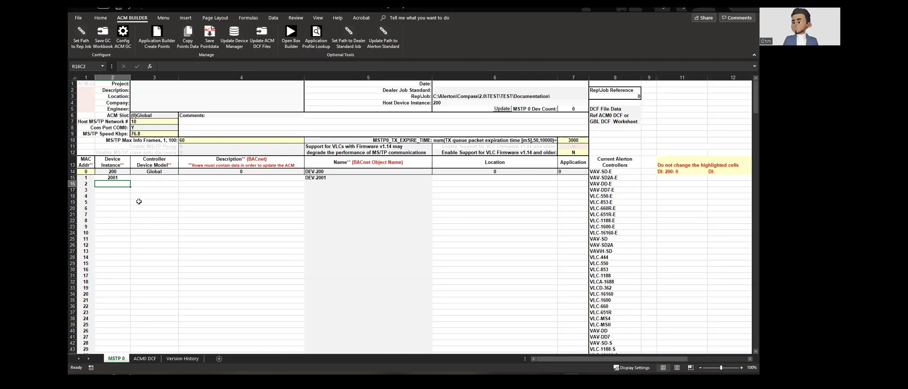
# Step: Fill the device instances down to MAC 32 as a 2001–2032 series
pyautogui.click(122, 177)
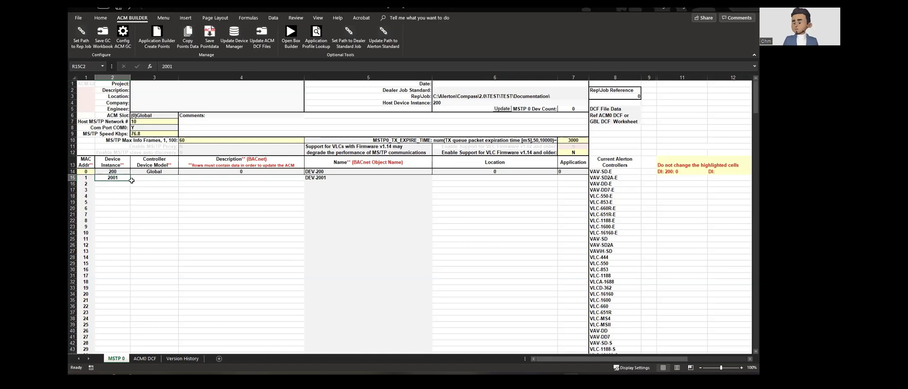
pyautogui.moveTo(129, 180); pyautogui.dragTo(128, 331)
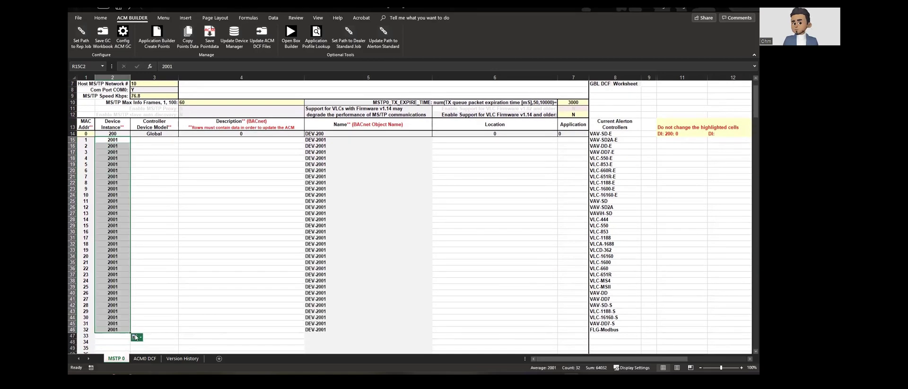
pyautogui.click(136, 337)
pyautogui.click(152, 303)
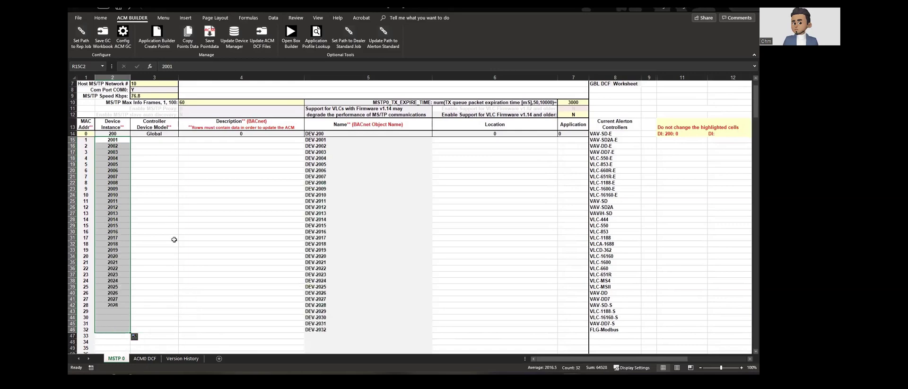
pyautogui.scroll(2, 162, 259)
pyautogui.click(157, 177)
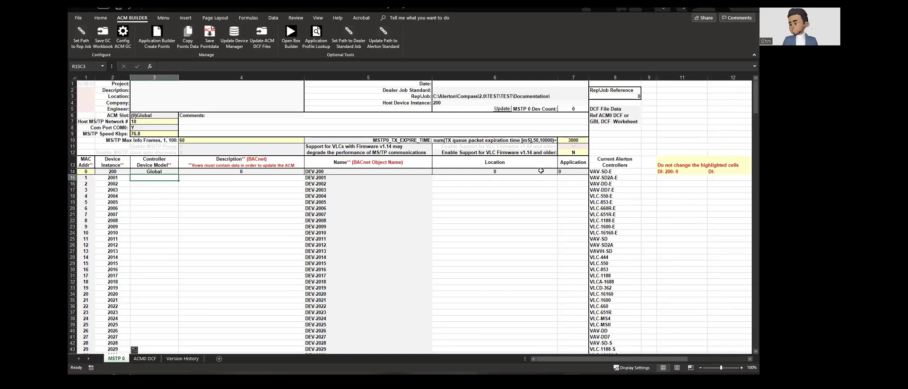
# Step: Copy controller model VAV-SD into every MAC 1–32 row
pyautogui.click(613, 172)
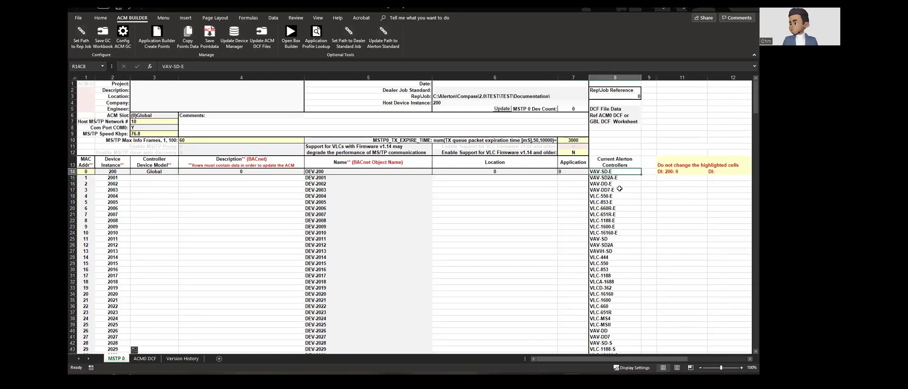
pyautogui.click(634, 239)
pyautogui.hotkey('ctrl', 'c')
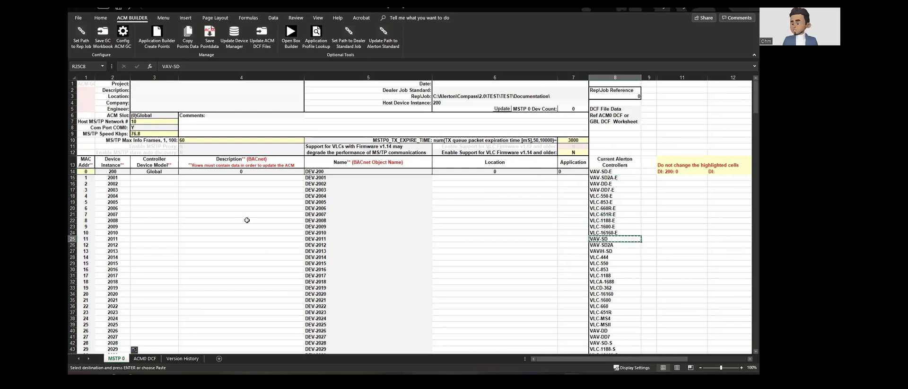
pyautogui.click(163, 179)
pyautogui.hotkey('ctrl', 'v')
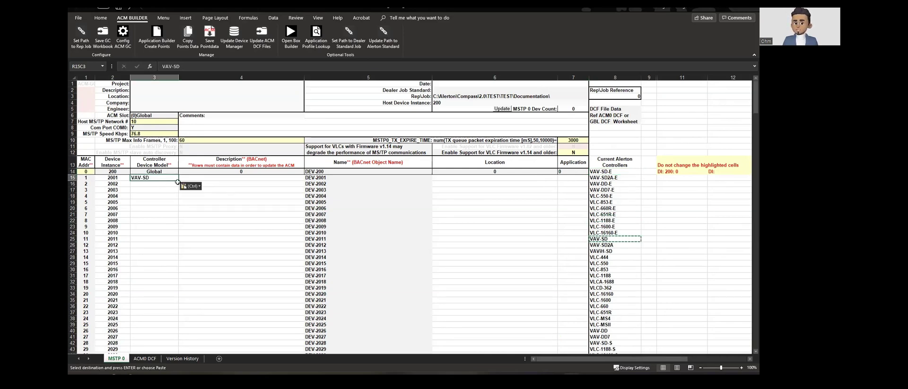
pyautogui.moveTo(179, 180); pyautogui.dragTo(162, 299)
pyautogui.scroll(4, 200, 285)
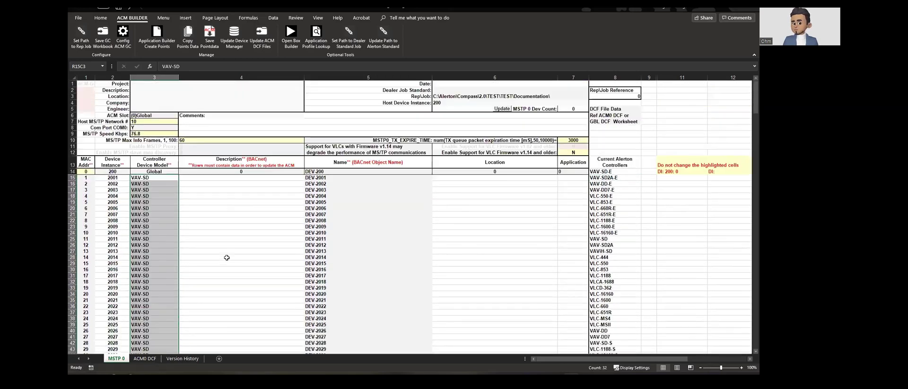
# Step: Enter VAV_01 as the first description and fill down through VAV_32
pyautogui.click(240, 178)
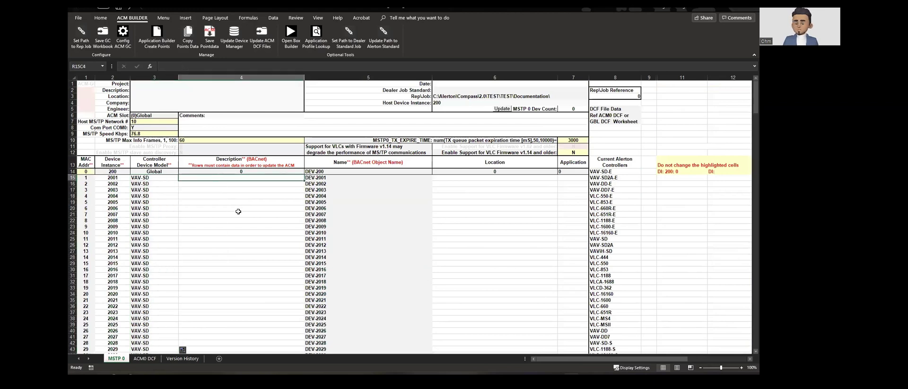
pyautogui.write('VAV')
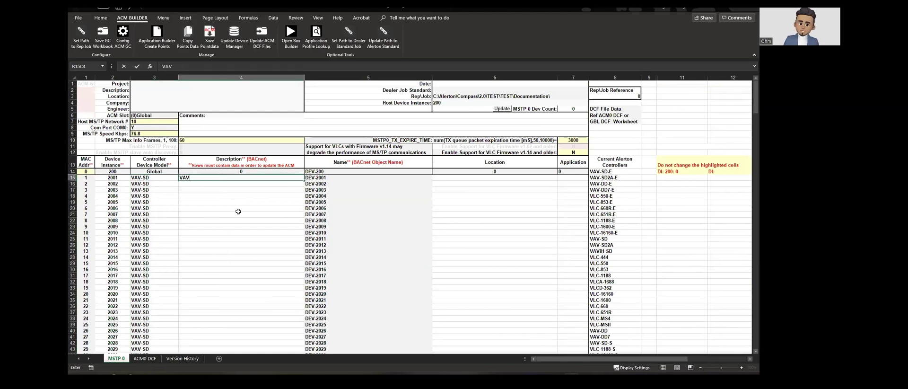
pyautogui.write('_01')
pyautogui.press('Return')
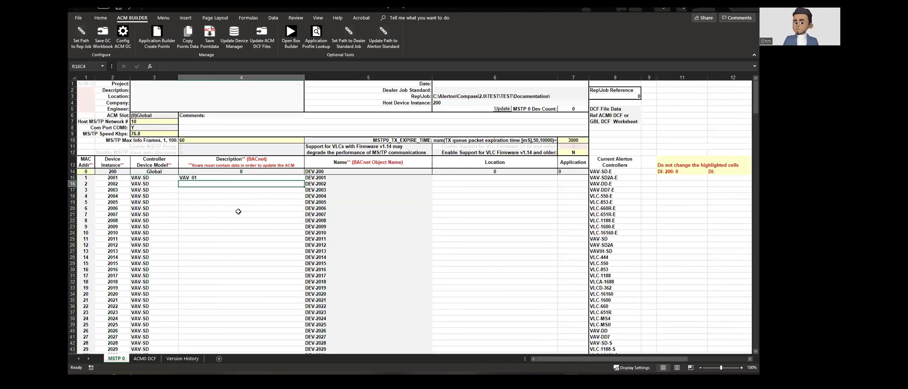
pyautogui.click(280, 177)
pyautogui.moveTo(296, 181); pyautogui.dragTo(287, 256)
pyautogui.scroll(6, 446, 251)
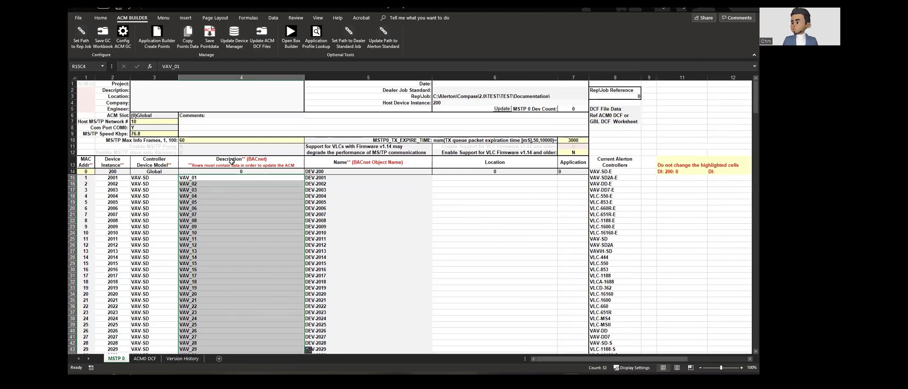
pyautogui.click(351, 185)
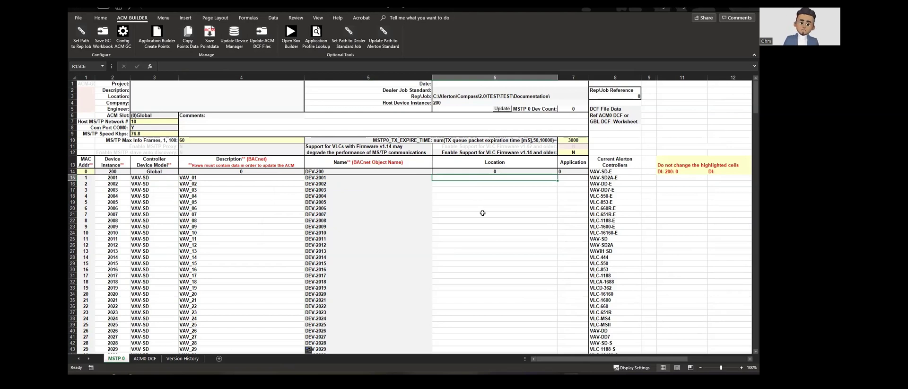
# Step: Enter locations Office, Meeting Room and Lobby for the first three devices, correcting the Lobby typo
pyautogui.write('Office')
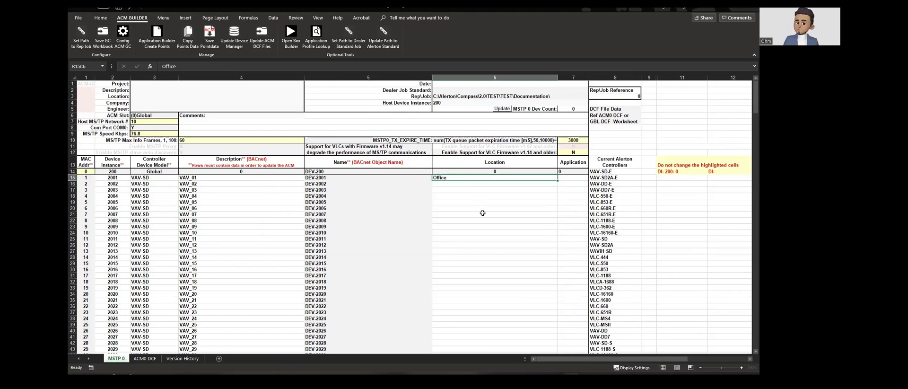
pyautogui.press('Down')
pyautogui.write('Me')
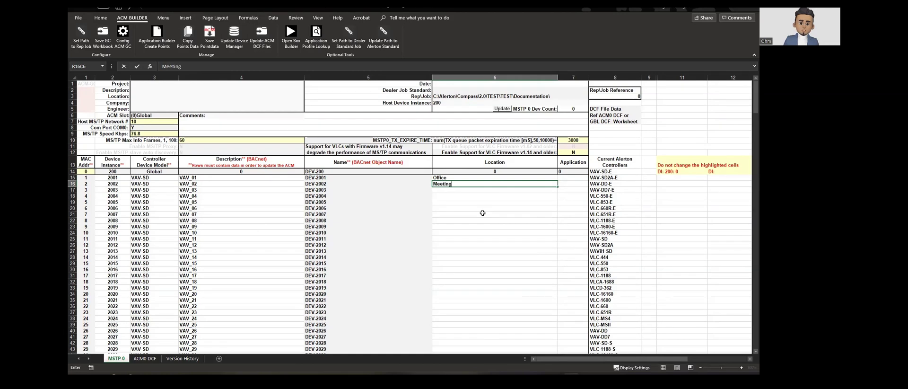
pyautogui.write('eting Room')
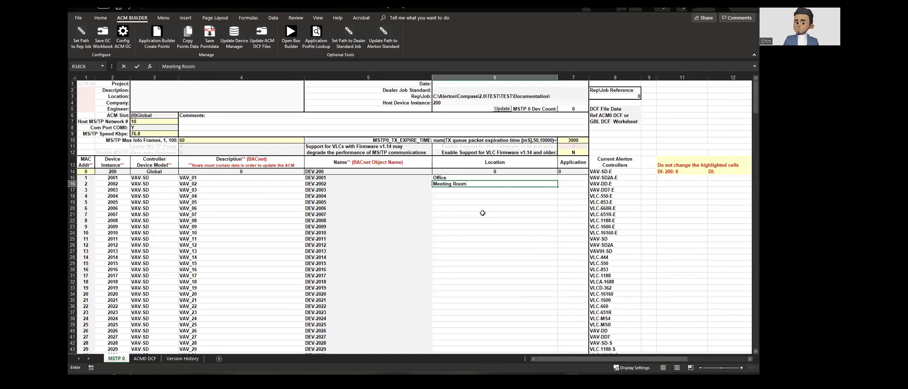
pyautogui.press('Down')
pyautogui.write('Loob')
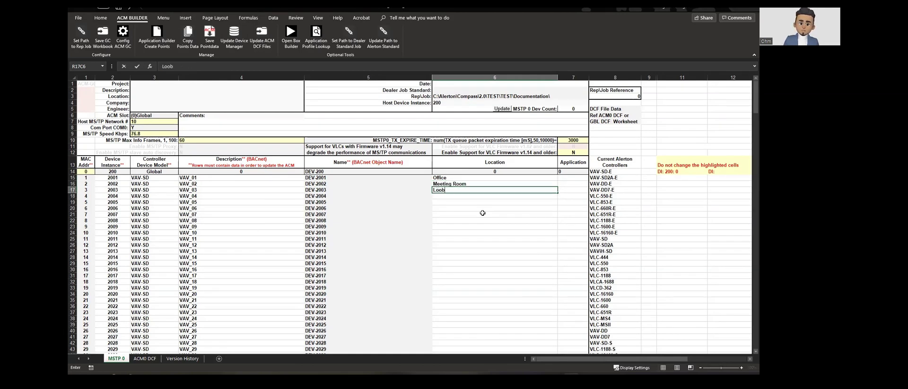
pyautogui.press('Down')
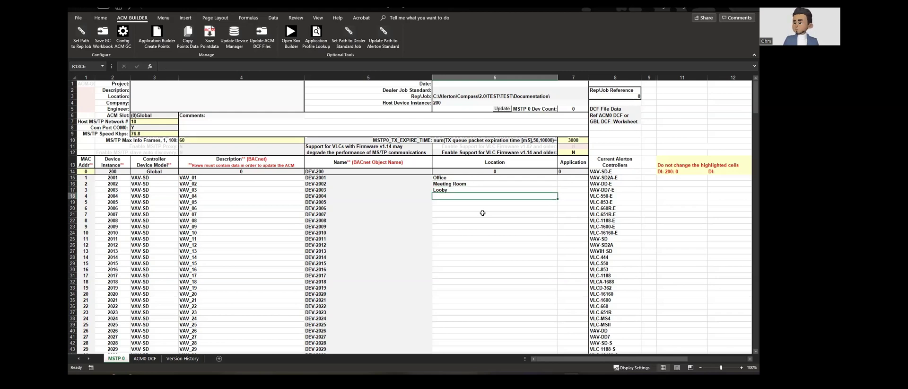
pyautogui.doubleClick(441, 190)
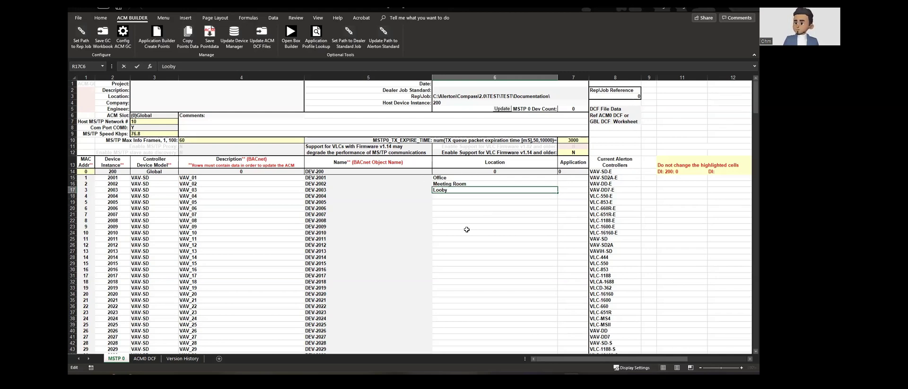
pyautogui.press('BackSpace')
pyautogui.press('Return')
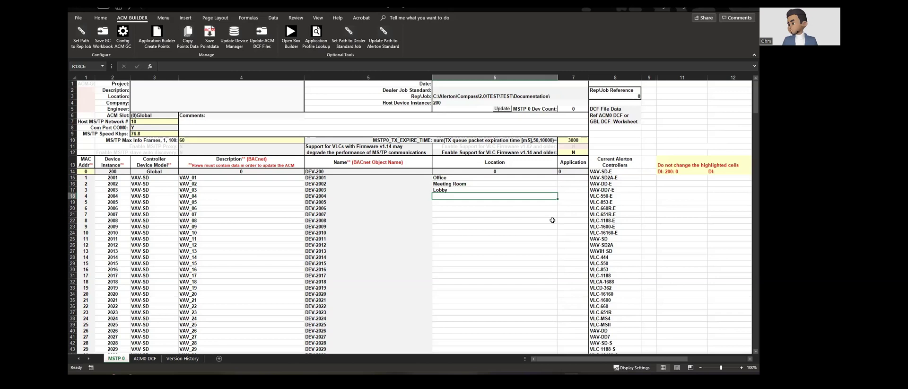
pyautogui.click(491, 188)
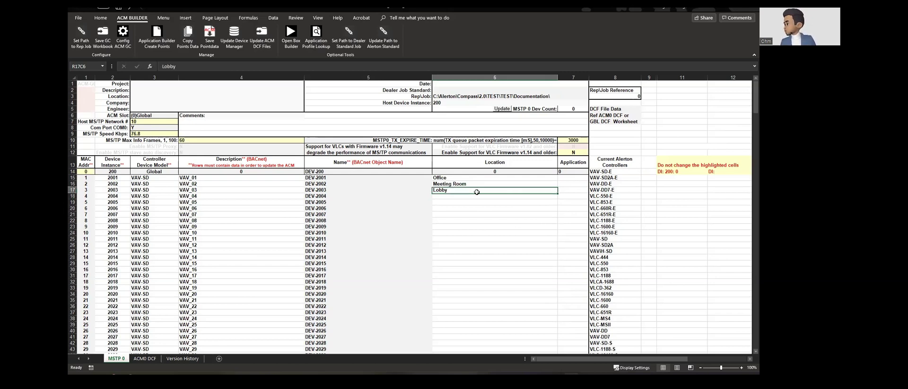
# Step: Enter vav as the Application and fill it down for all 32 devices
pyautogui.click(576, 181)
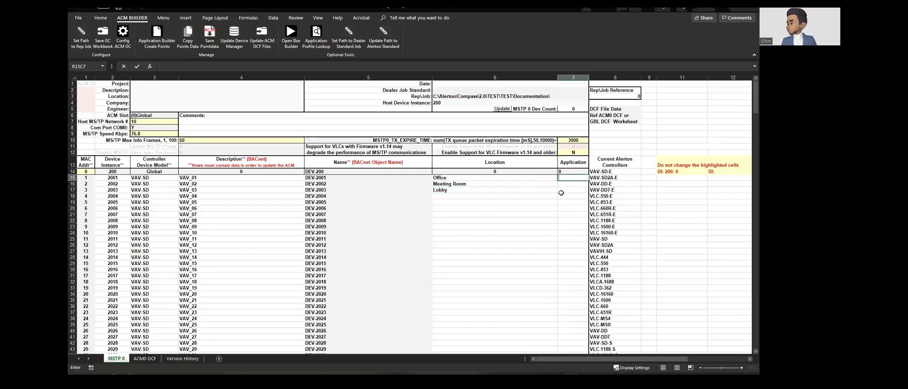
pyautogui.press('Down')
pyautogui.press('Down')
pyautogui.press('Down')
pyautogui.moveTo(502, 180); pyautogui.dragTo(499, 287)
pyautogui.moveTo(572, 183); pyautogui.dragTo(572, 189)
pyautogui.click(578, 178)
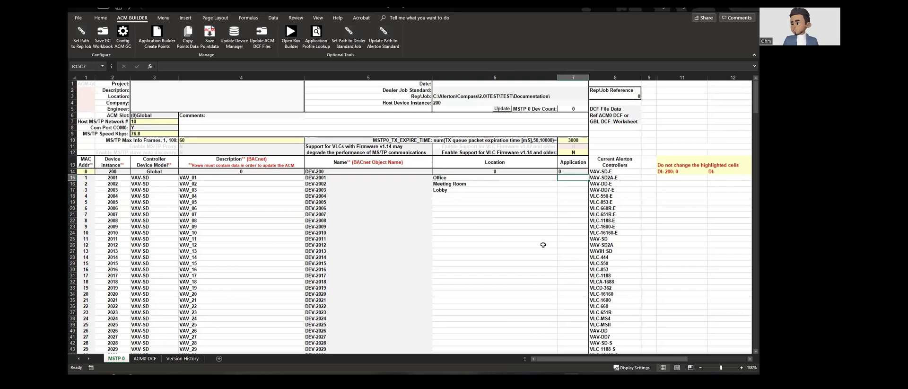
pyautogui.write('vav')
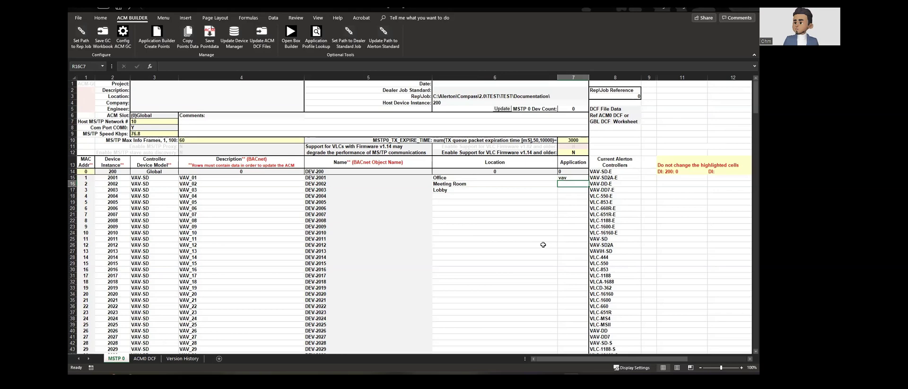
pyautogui.scroll(-2, 576, 189)
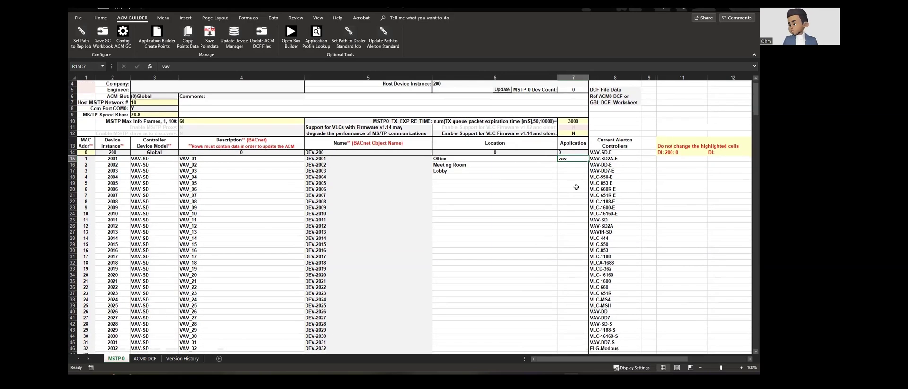
pyautogui.moveTo(589, 146); pyautogui.dragTo(576, 334)
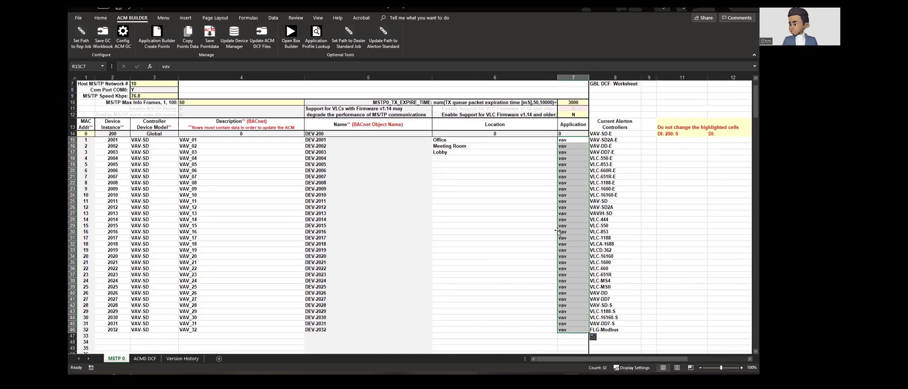
# Step: Change device 2001's application to vavc and device 2005's to vavh
pyautogui.doubleClick(576, 140)
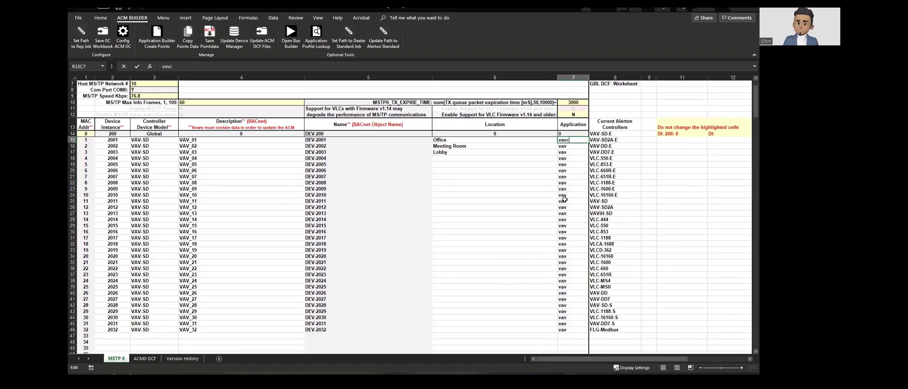
pyautogui.press('Return')
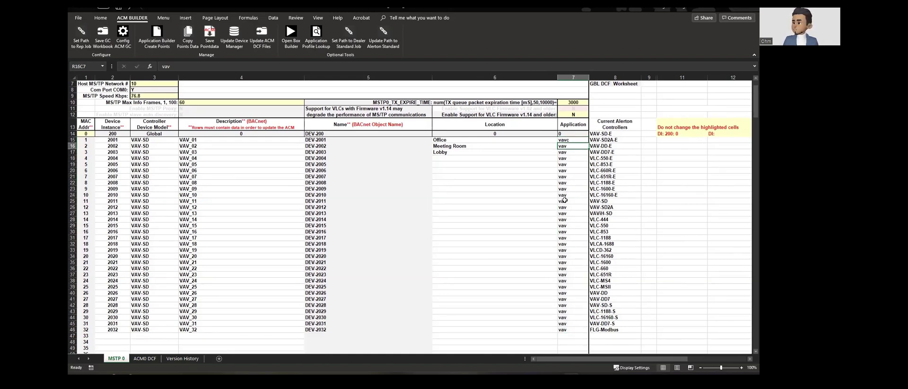
pyautogui.doubleClick(573, 164)
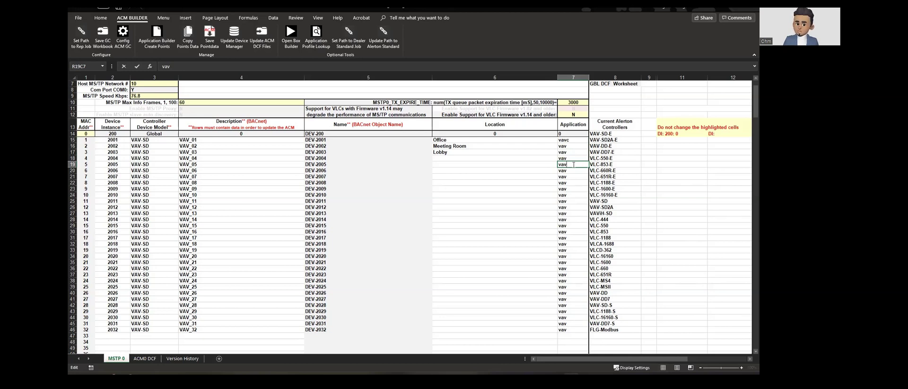
pyautogui.press('Return')
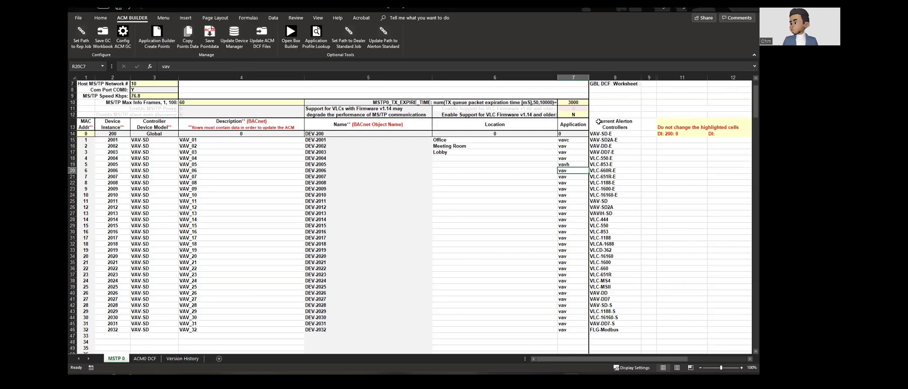
pyautogui.moveTo(573, 140); pyautogui.dragTo(574, 331)
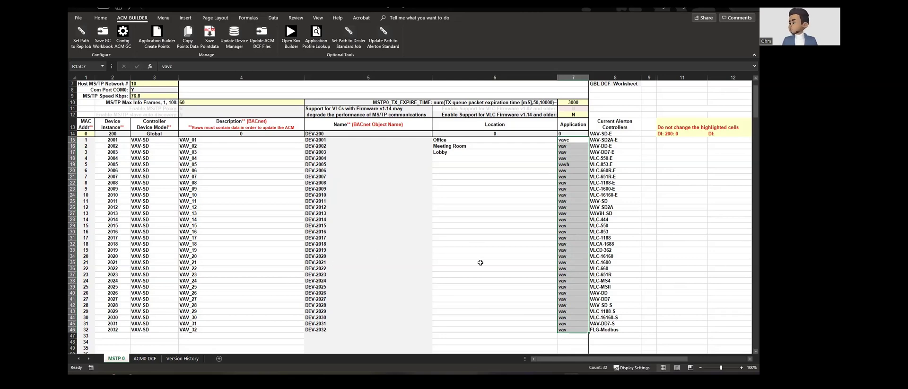
pyautogui.scroll(2, 429, 269)
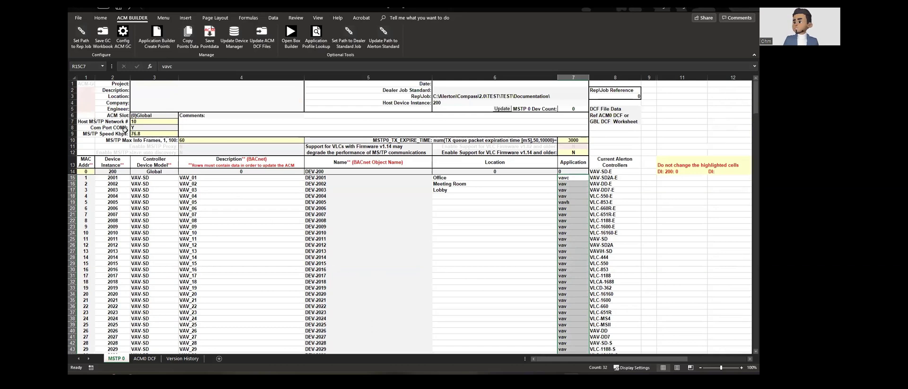
pyautogui.click(157, 134)
pyautogui.click(181, 135)
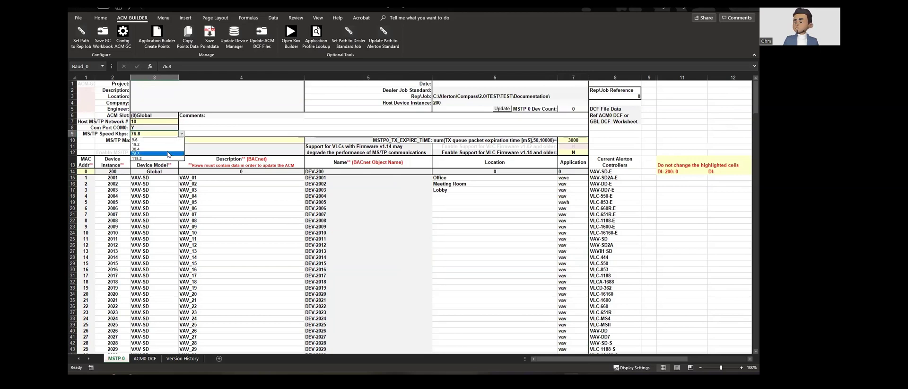
pyautogui.click(168, 154)
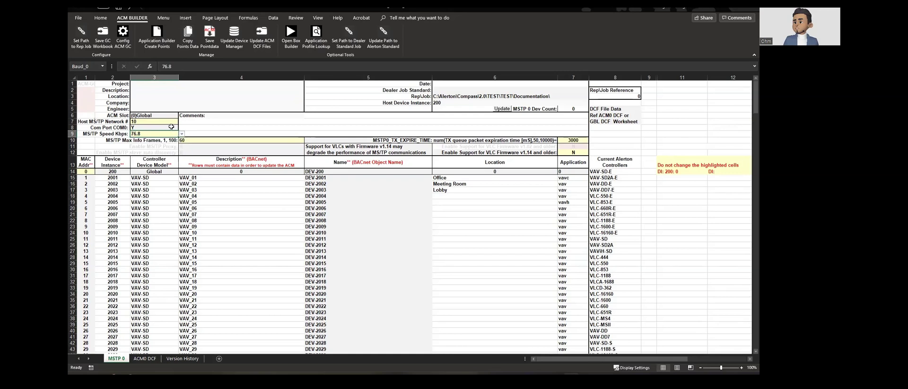
pyautogui.click(170, 121)
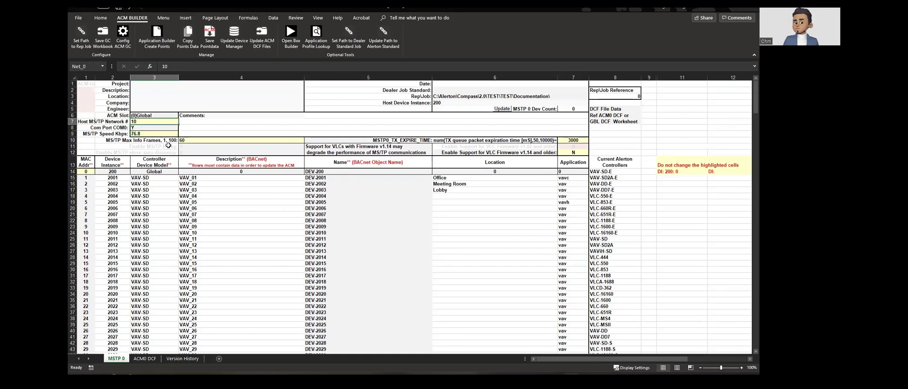
pyautogui.doubleClick(150, 122)
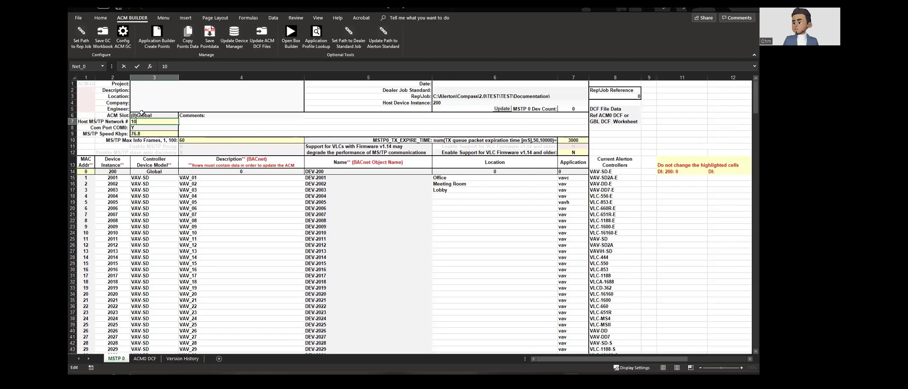
pyautogui.press('Escape')
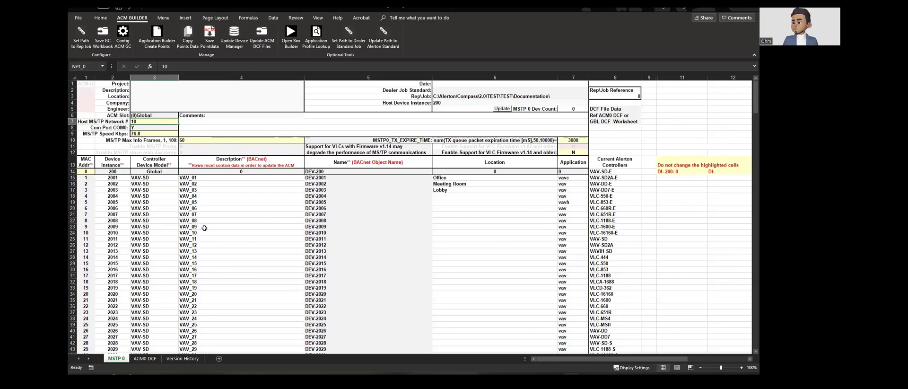
pyautogui.scroll(-1, 204, 227)
pyautogui.scroll(-5, 282, 231)
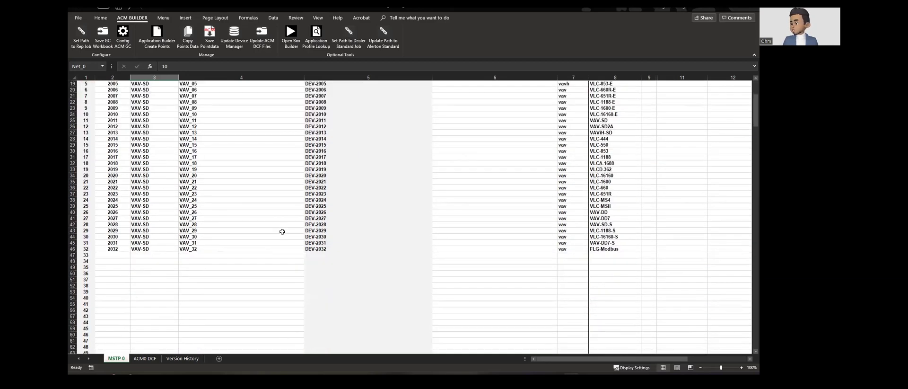
pyautogui.scroll(4, 282, 232)
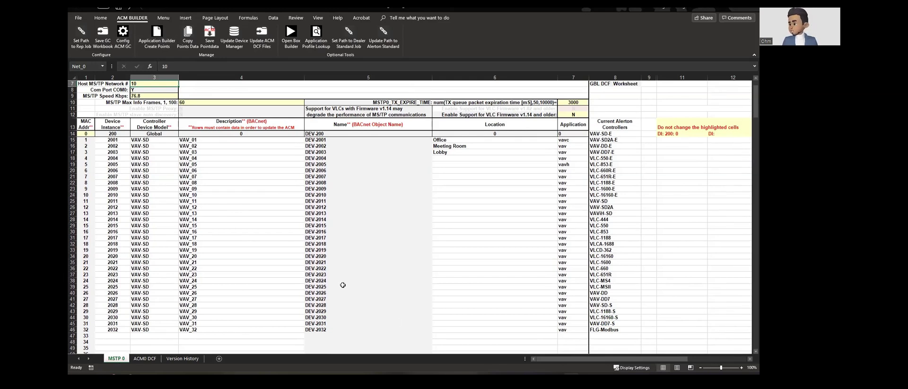
pyautogui.click(468, 183)
pyautogui.scroll(1, 476, 217)
pyautogui.scroll(2, 475, 217)
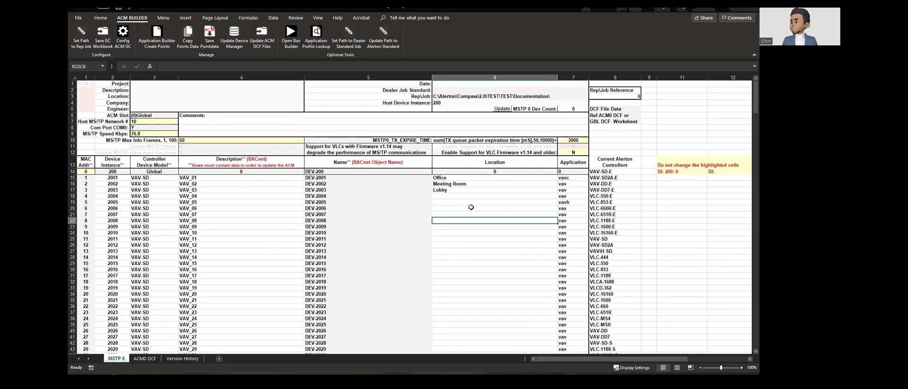
pyautogui.click(112, 184)
pyautogui.keyDown('shift'); pyautogui.click(121, 208); pyautogui.keyUp('shift')
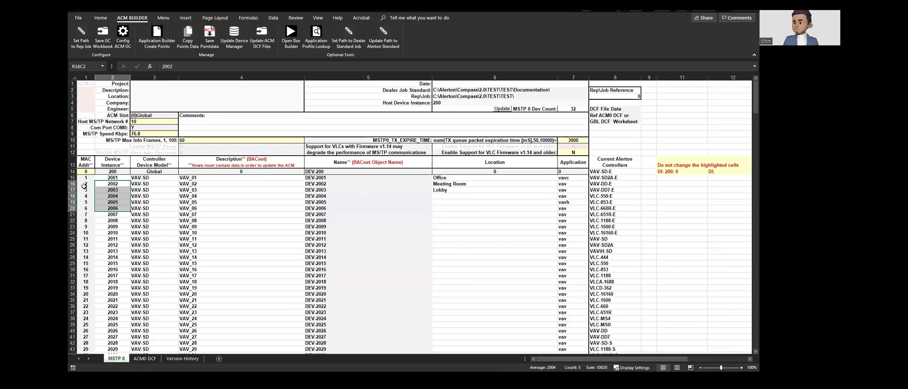
pyautogui.moveTo(86, 184); pyautogui.dragTo(84, 208)
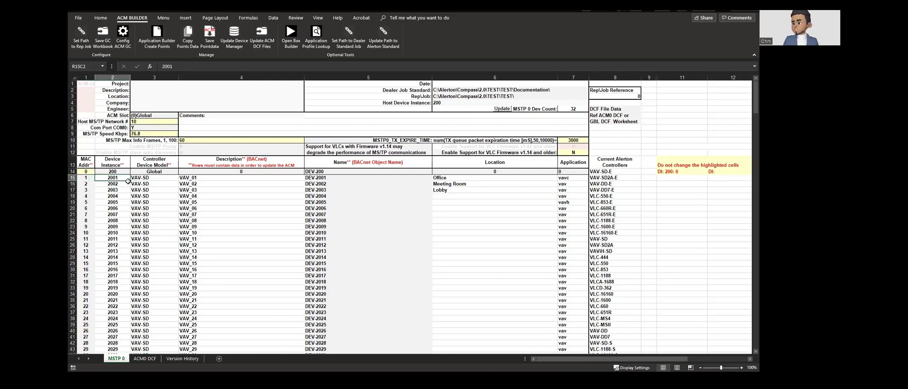
pyautogui.click(127, 178)
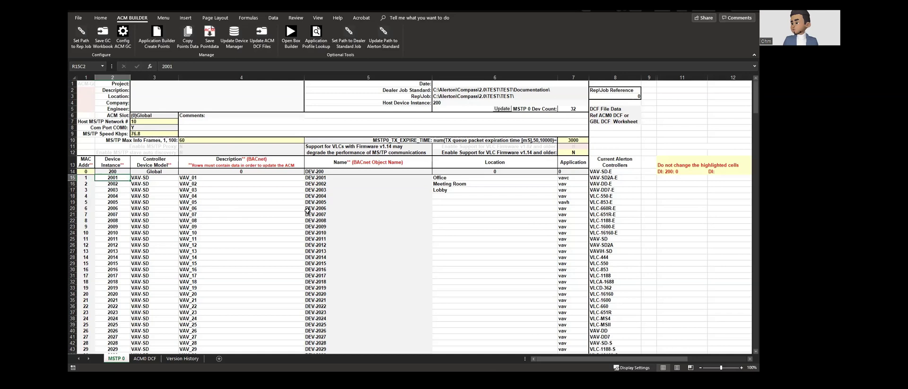
pyautogui.click(458, 185)
pyautogui.moveTo(462, 191); pyautogui.dragTo(501, 208)
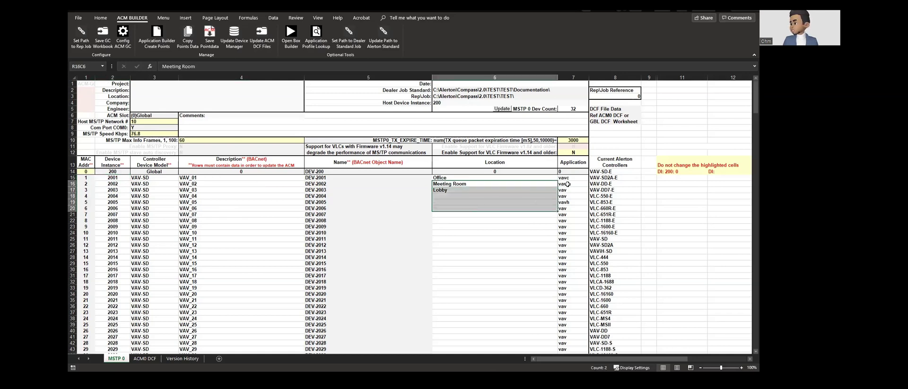
pyautogui.moveTo(573, 186); pyautogui.dragTo(573, 210)
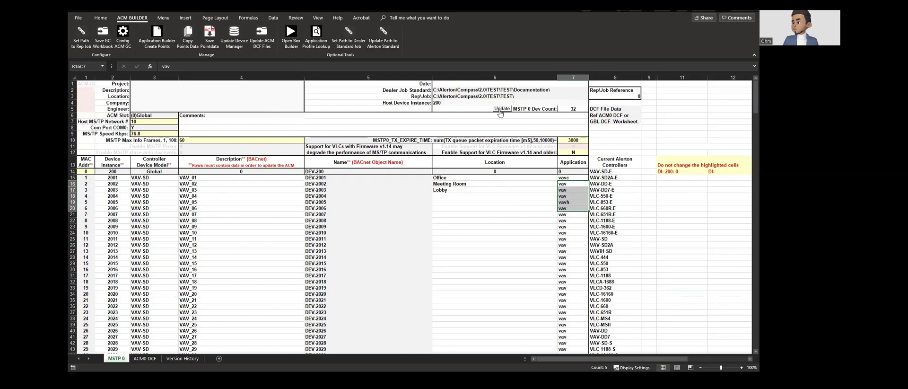
pyautogui.click(578, 109)
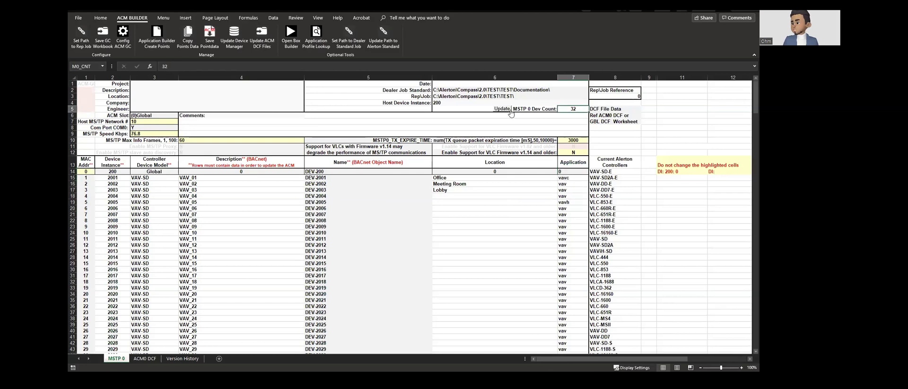
pyautogui.click(502, 109)
# Step: Run Update Device Manager with 'Add all BACnet devices', ACM slots excluded, adding 32 devices
pyautogui.click(320, 220)
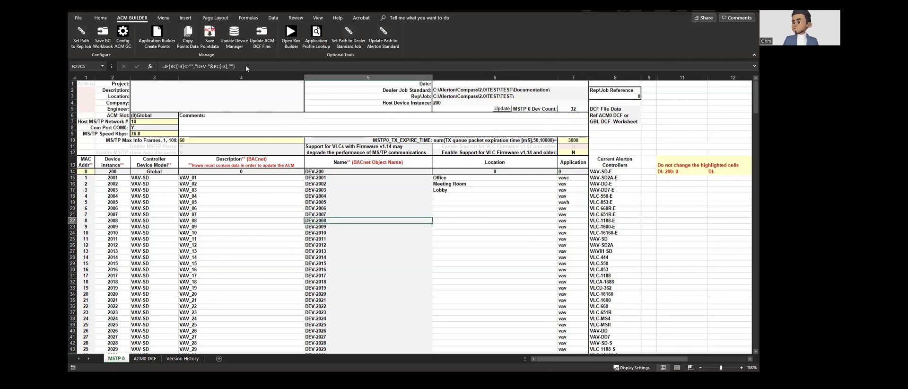
pyautogui.click(234, 44)
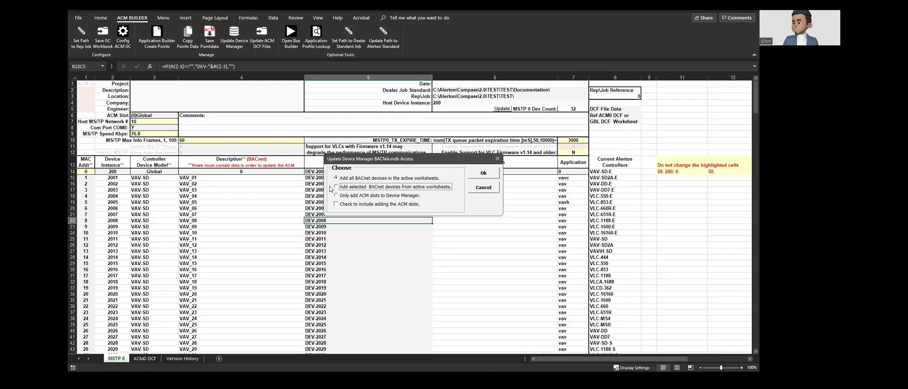
pyautogui.click(114, 200)
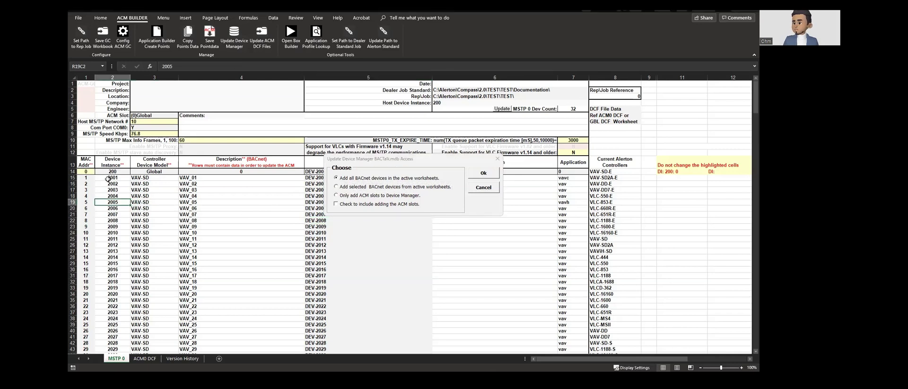
pyautogui.moveTo(108, 177); pyautogui.dragTo(294, 232)
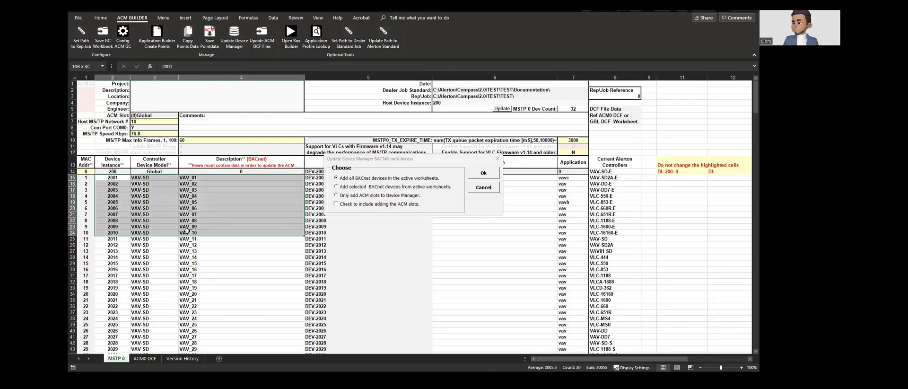
pyautogui.click(359, 188)
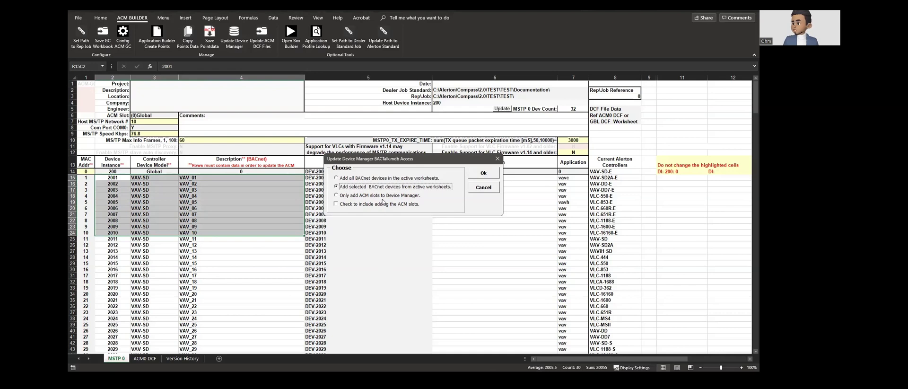
pyautogui.click(365, 178)
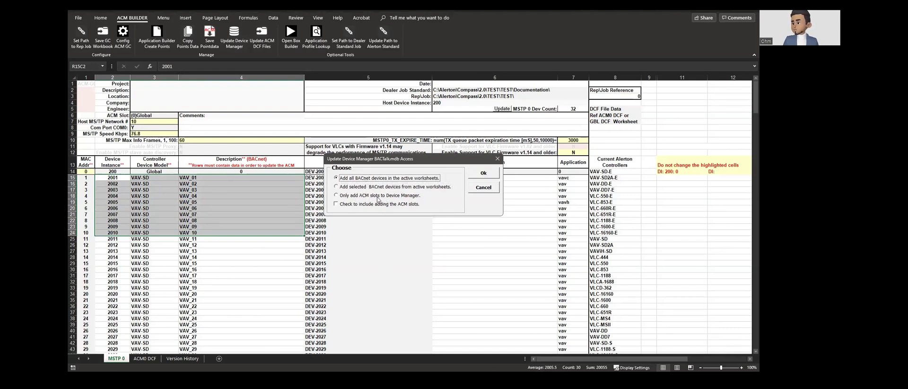
pyautogui.click(336, 204)
pyautogui.click(336, 205)
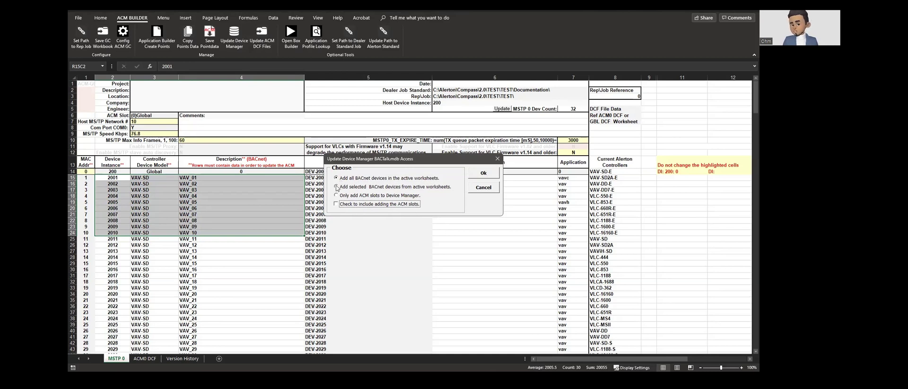
pyautogui.click(482, 175)
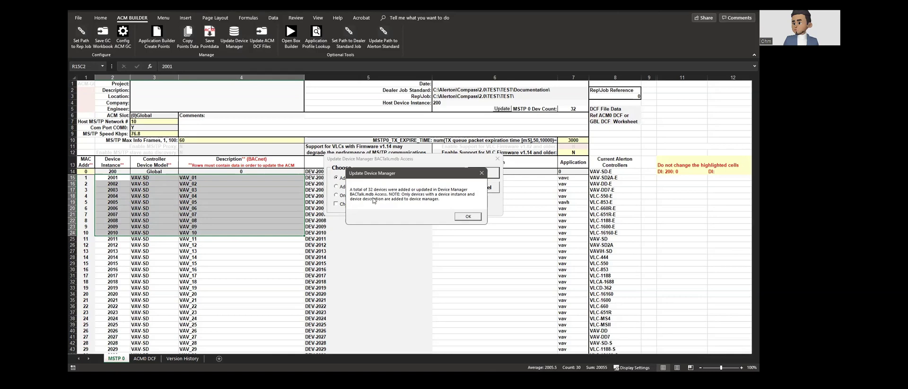
pyautogui.click(463, 217)
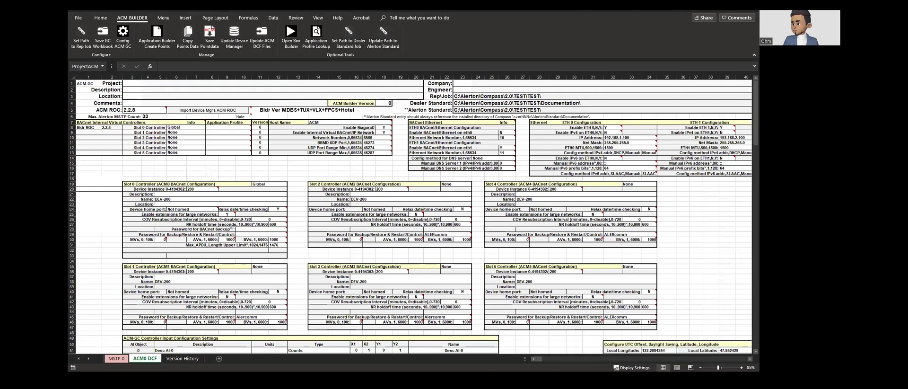
# Step: Reopen Device Manager from the Compass menu, enlarge it, and select imported devices 2001–2004
pyautogui.moveTo(570, 378)
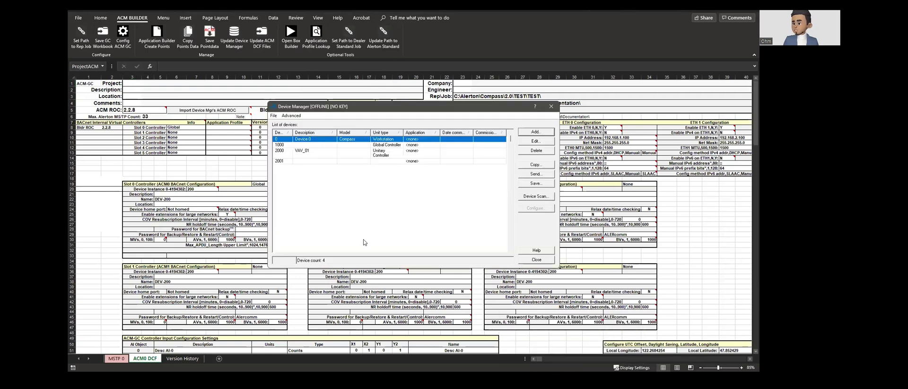
pyautogui.click(536, 259)
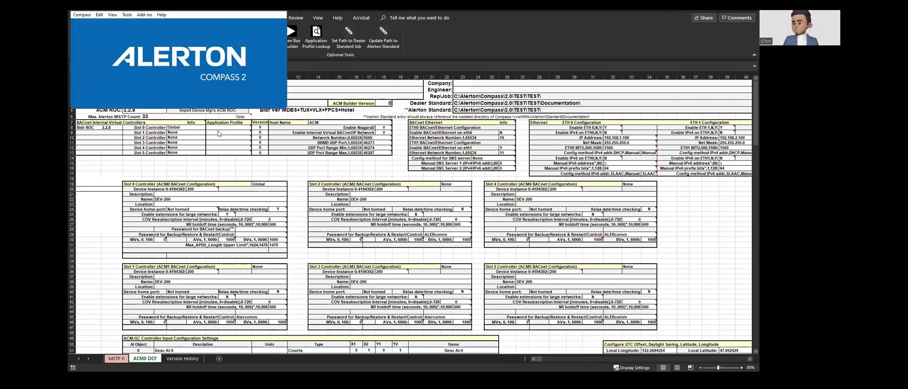
pyautogui.click(84, 15)
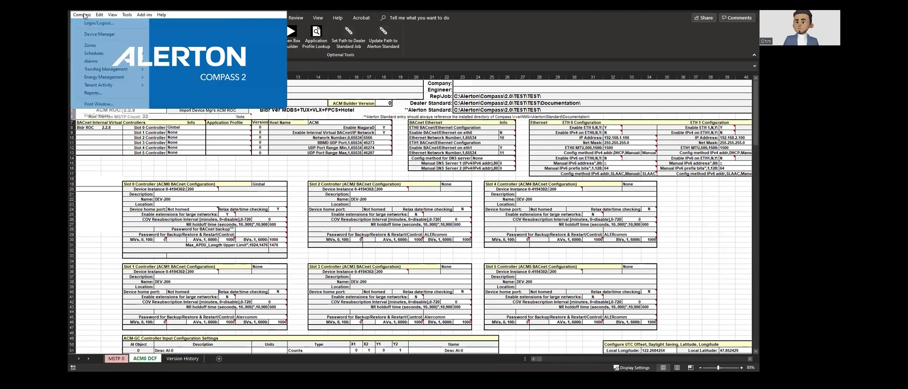
pyautogui.click(100, 34)
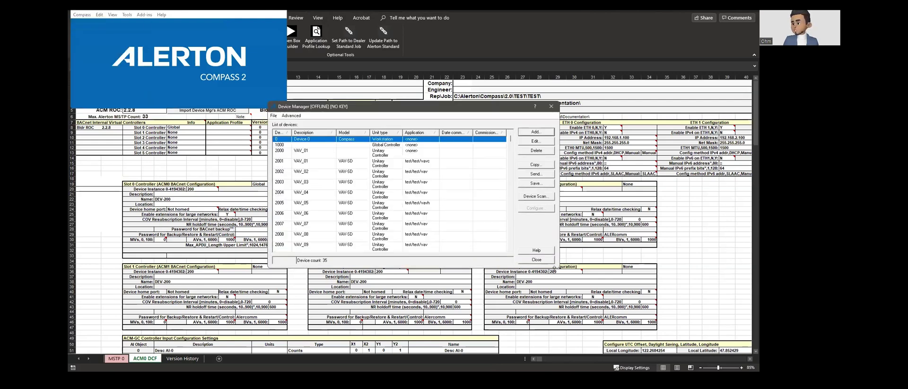
pyautogui.moveTo(557, 267); pyautogui.dragTo(657, 324)
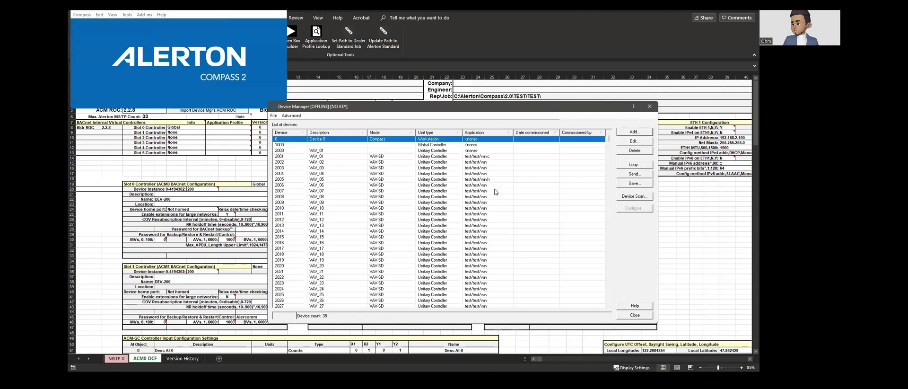
pyautogui.click(492, 157)
pyautogui.moveTo(492, 159); pyautogui.dragTo(492, 175)
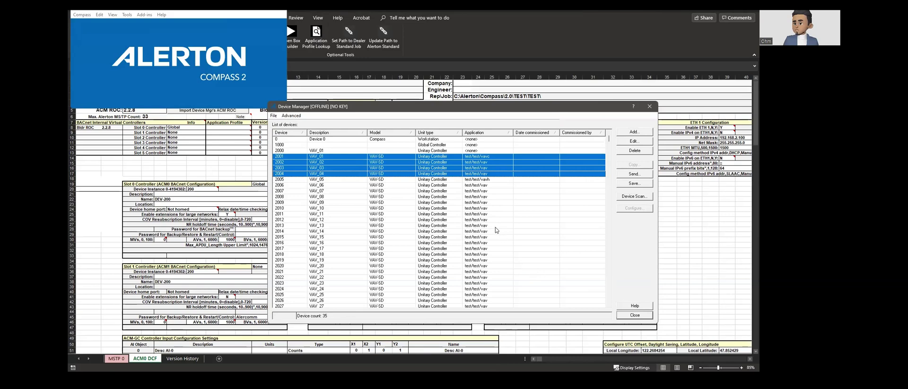
# Step: Select devices 2001–2032, move Device Manager up-left, and scroll through the list to VAV_32
pyautogui.moveTo(283, 159); pyautogui.dragTo(321, 269)
pyautogui.scroll(-2, 318, 261)
pyautogui.scroll(-3, 317, 261)
pyautogui.scroll(4, 351, 251)
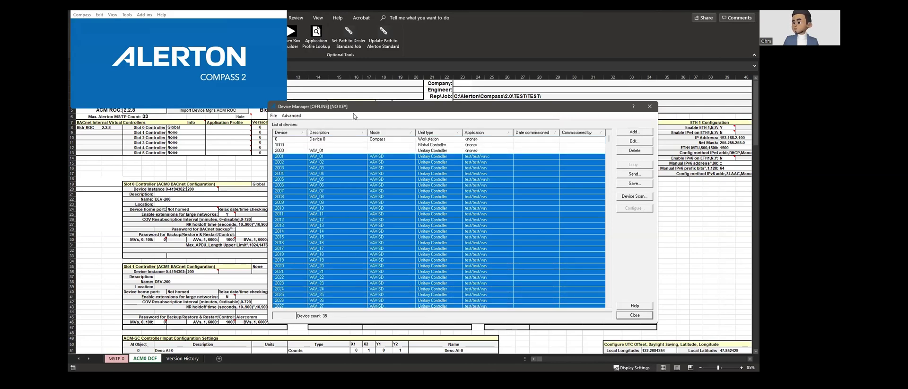
pyautogui.moveTo(351, 108); pyautogui.dragTo(229, 88)
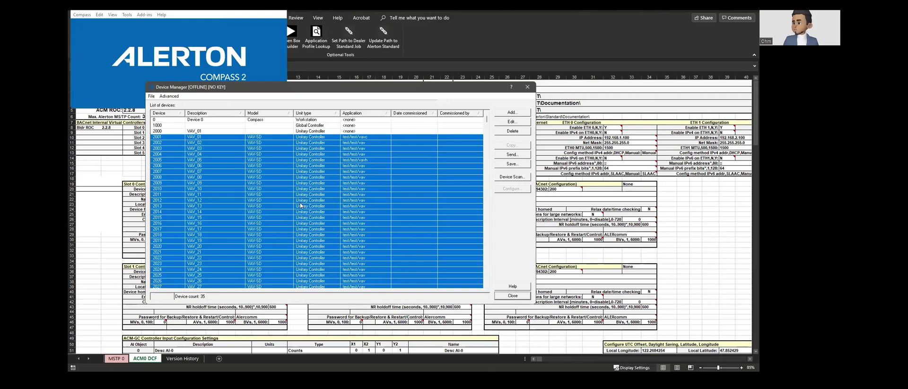
pyautogui.scroll(-1, 288, 184)
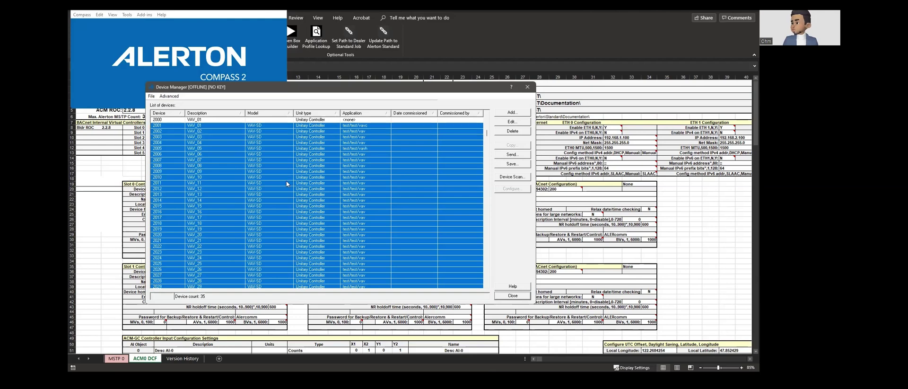
pyautogui.scroll(1, 286, 184)
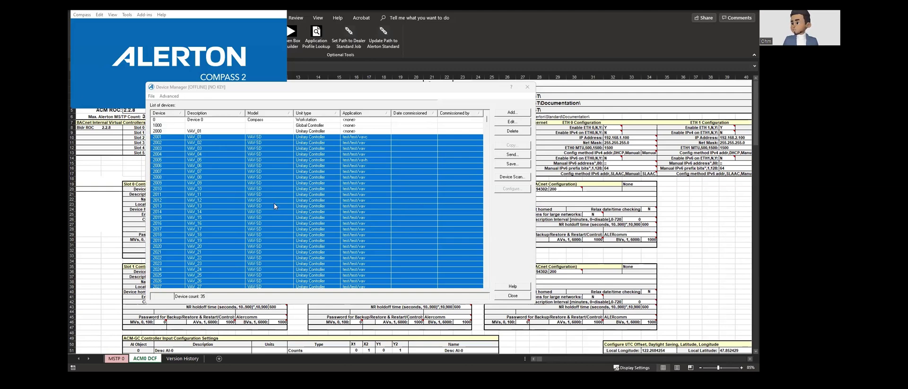
pyautogui.scroll(-4, 274, 204)
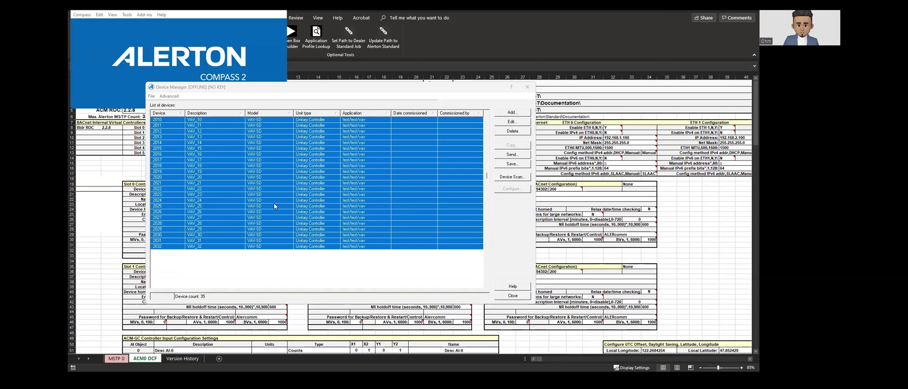
pyautogui.scroll(4, 274, 203)
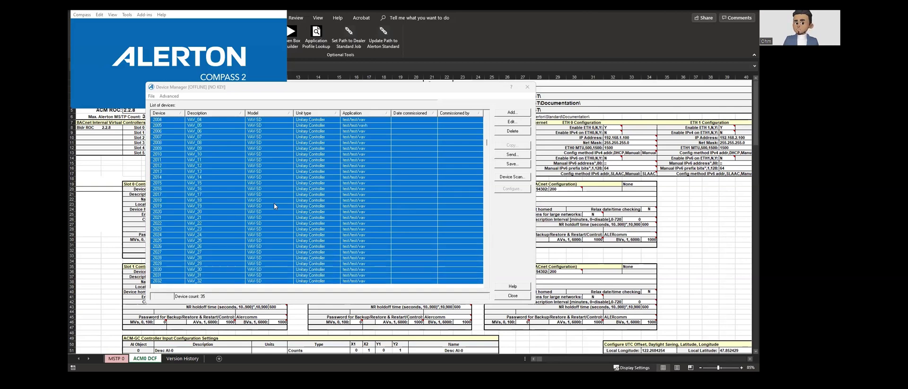